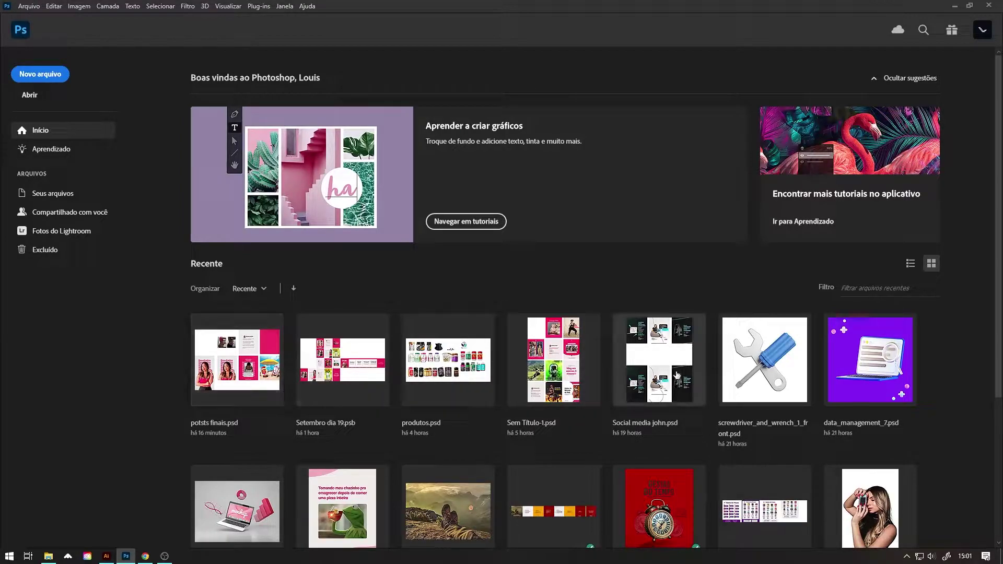
Compare the list and thumbnail views of the recent files and look over the new document settings.
left_click(910, 264)
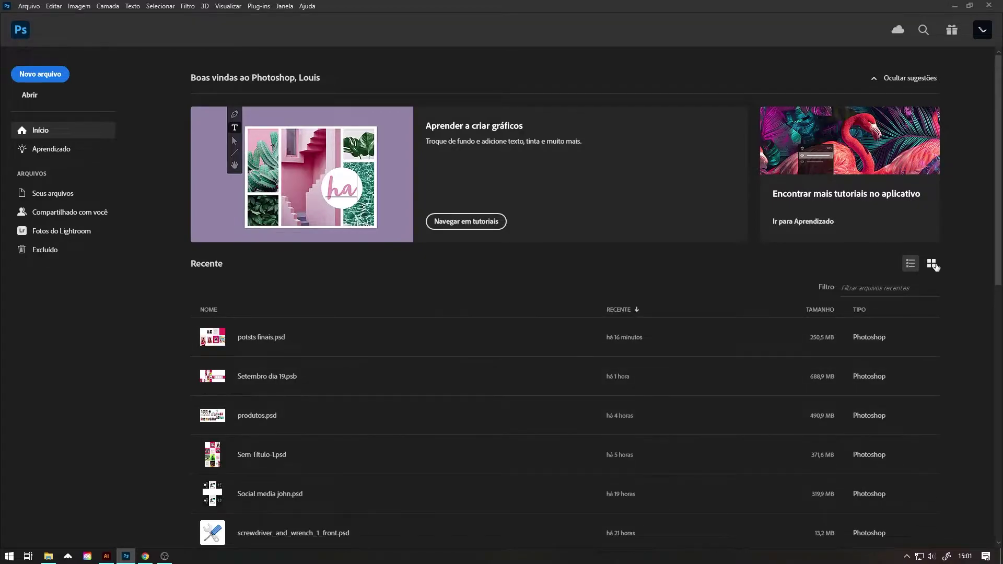
left_click(932, 264)
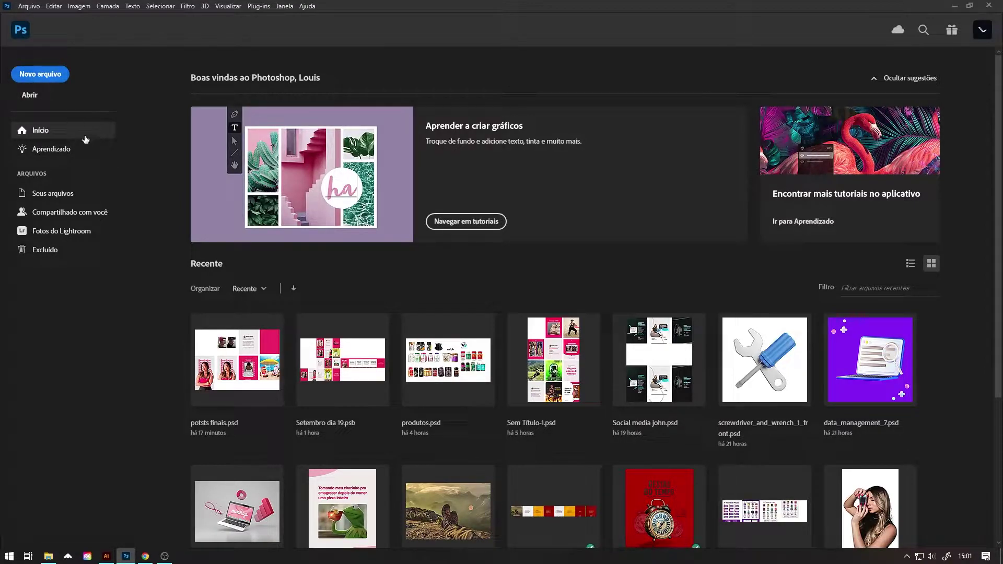
left_click(42, 74)
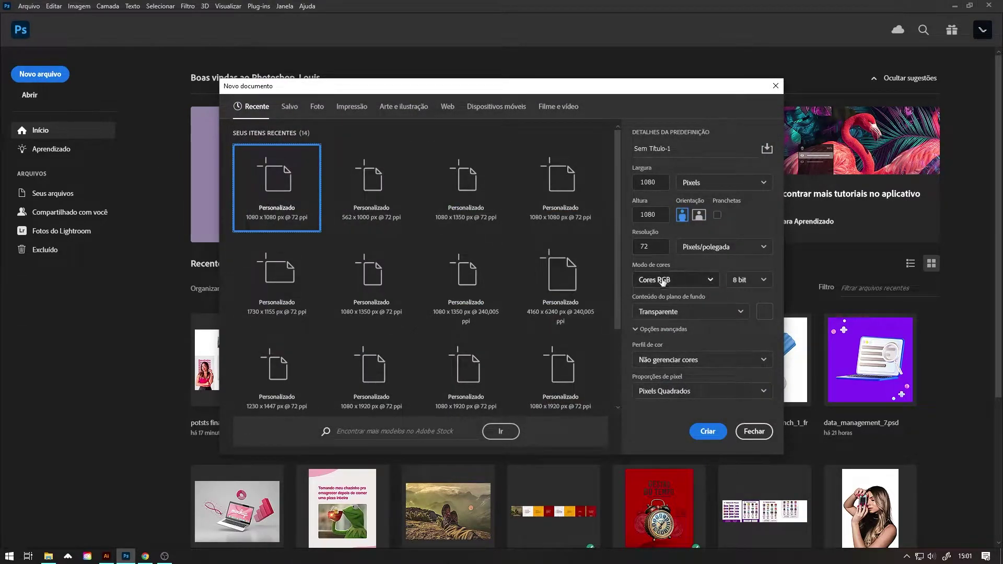
left_click(775, 86)
Browse the files in the folder Setembro apartir do dia 12 for opening, and cancel without opening any.
left_click(35, 96)
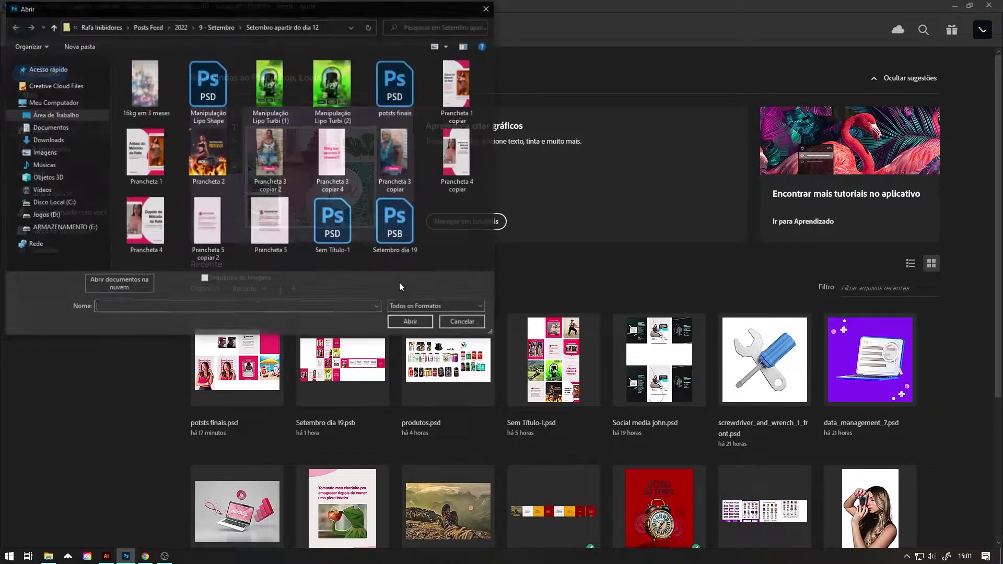
left_click(208, 86)
left_click(410, 108)
left_click(391, 221)
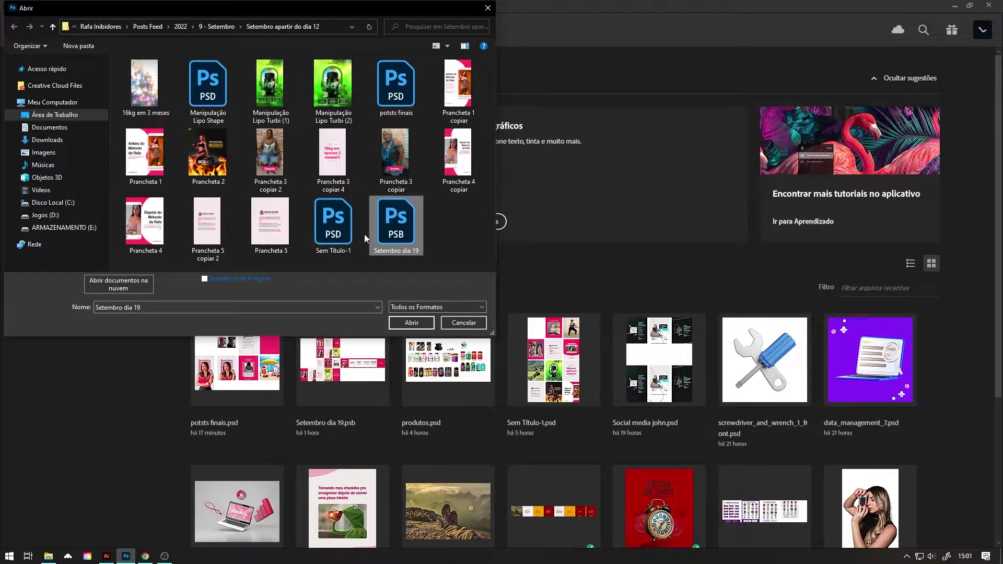
left_click(418, 152)
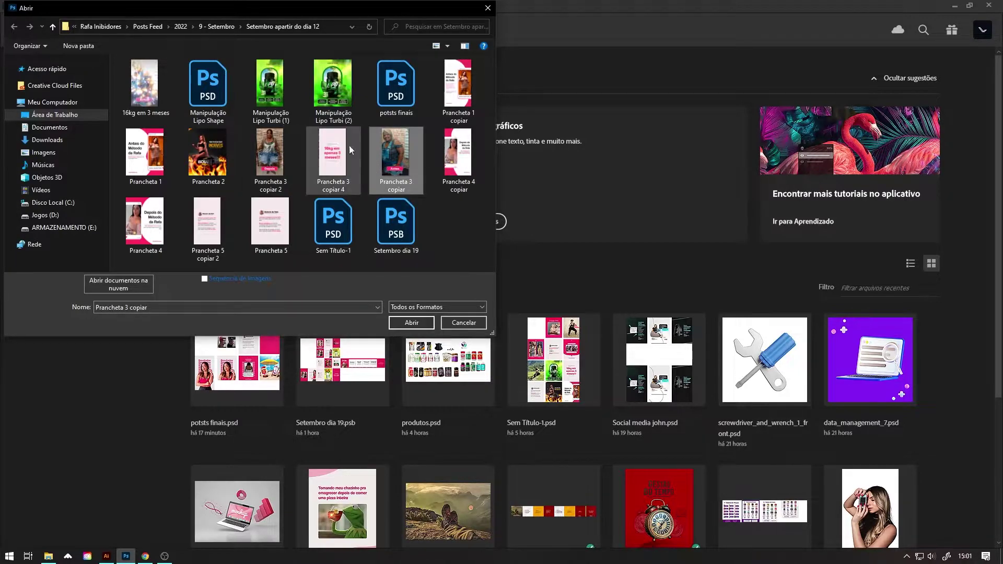
left_click(460, 322)
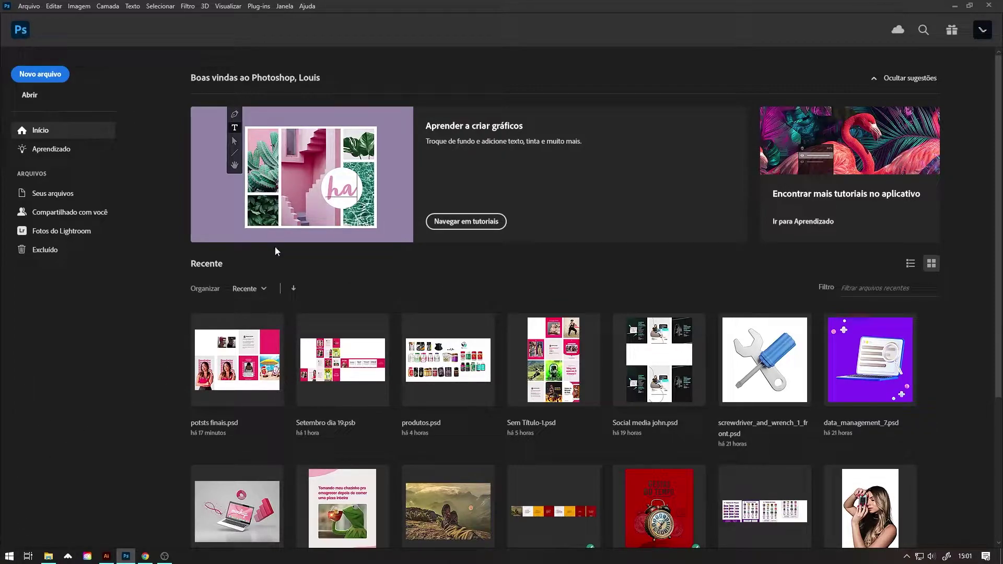
Look through the tutorials, own files, shared, Lightroom and deleted sections, selecting the deleted file manipulação slim turbo.
left_click(52, 156)
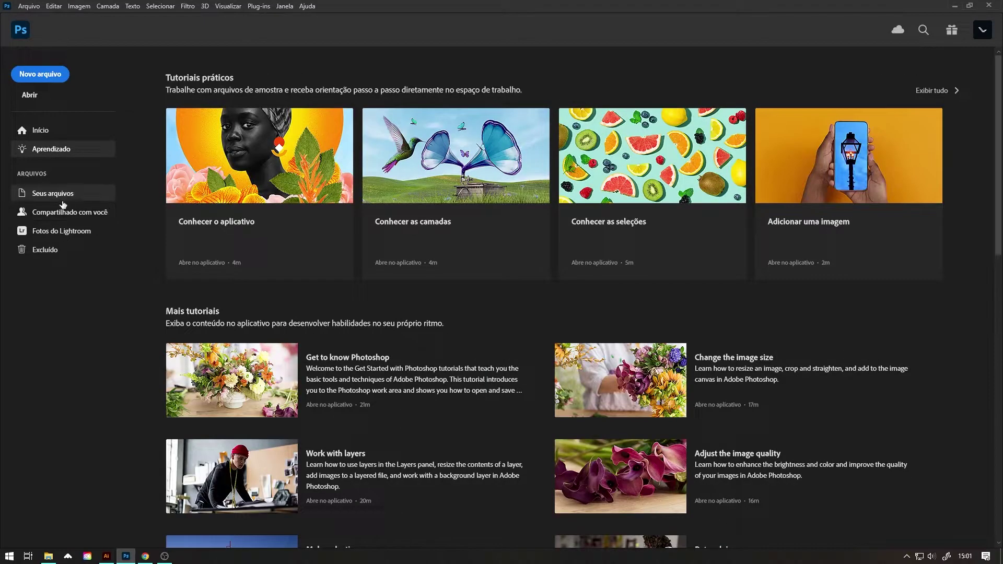
scroll(172, 177, "down", 1)
scroll(229, 283, "up", 1)
left_click(63, 194)
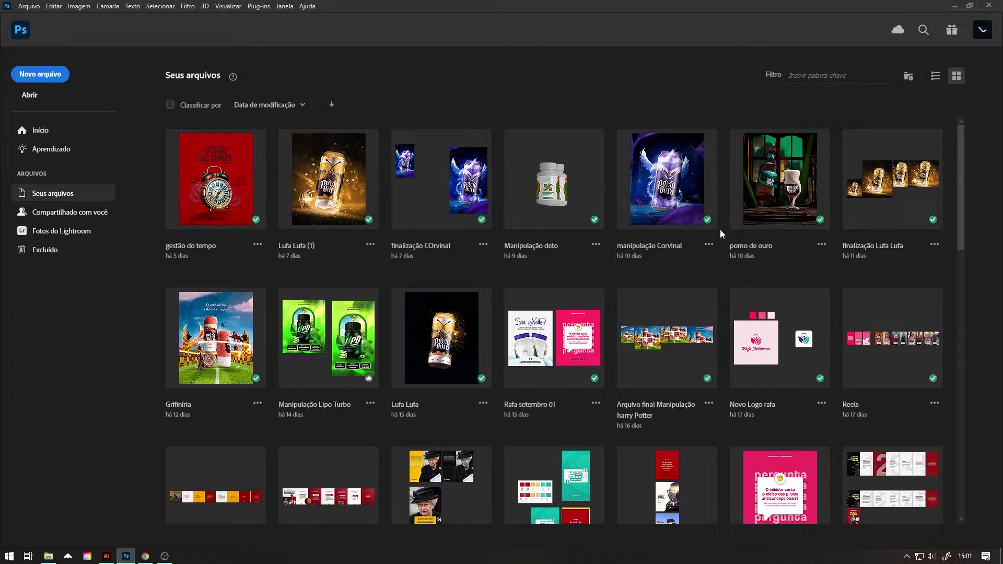
left_click(84, 212)
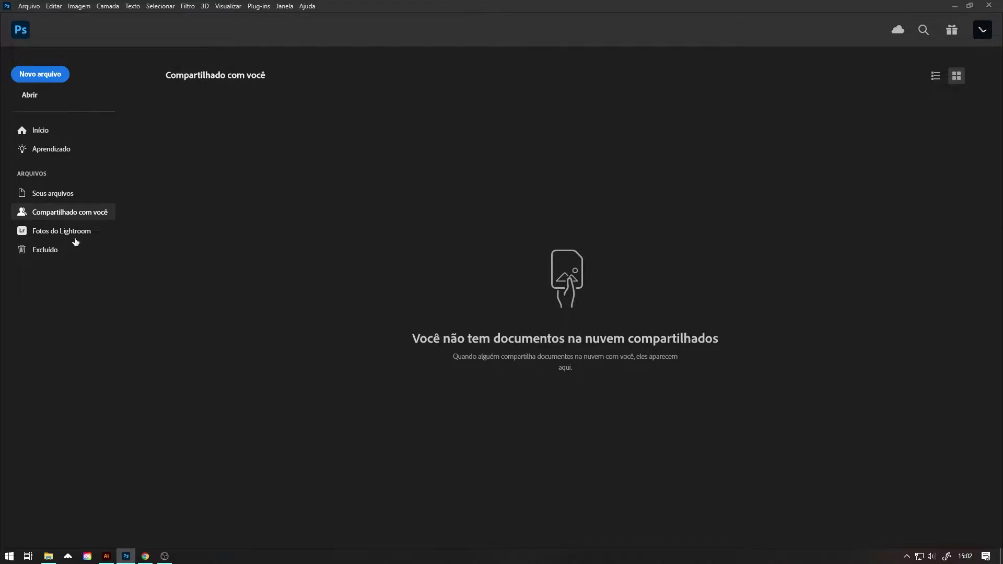
left_click(50, 233)
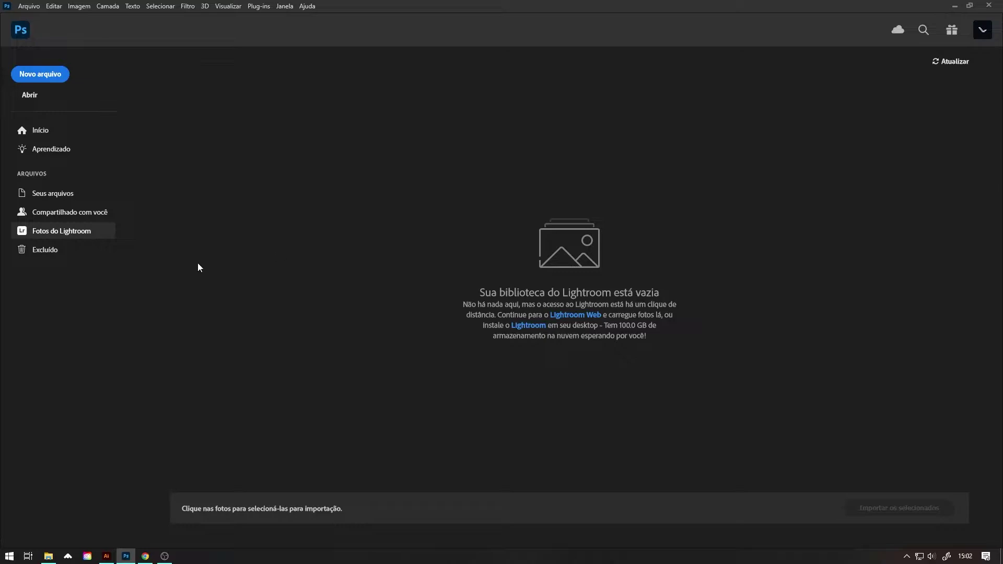
left_click(51, 257)
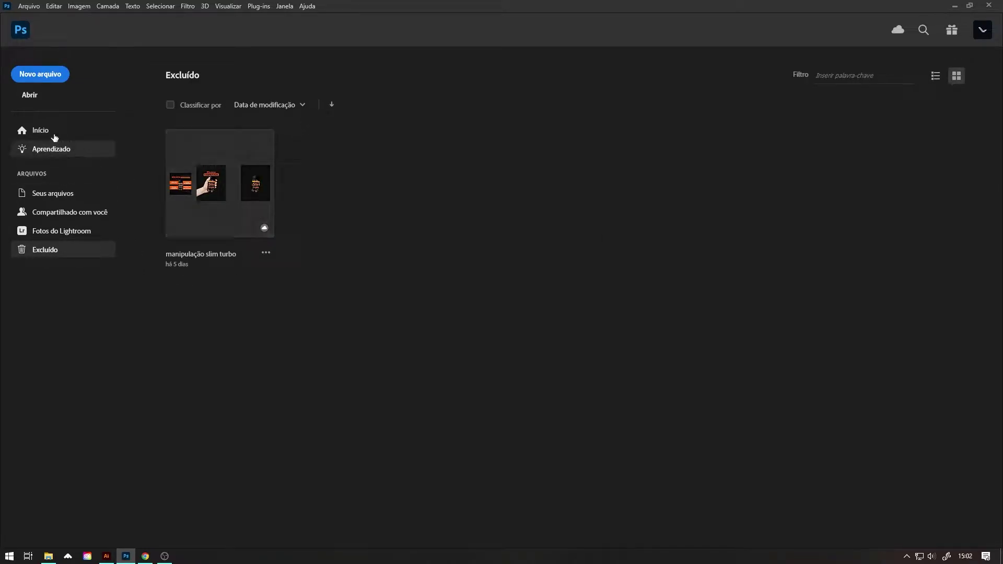
left_click(183, 148)
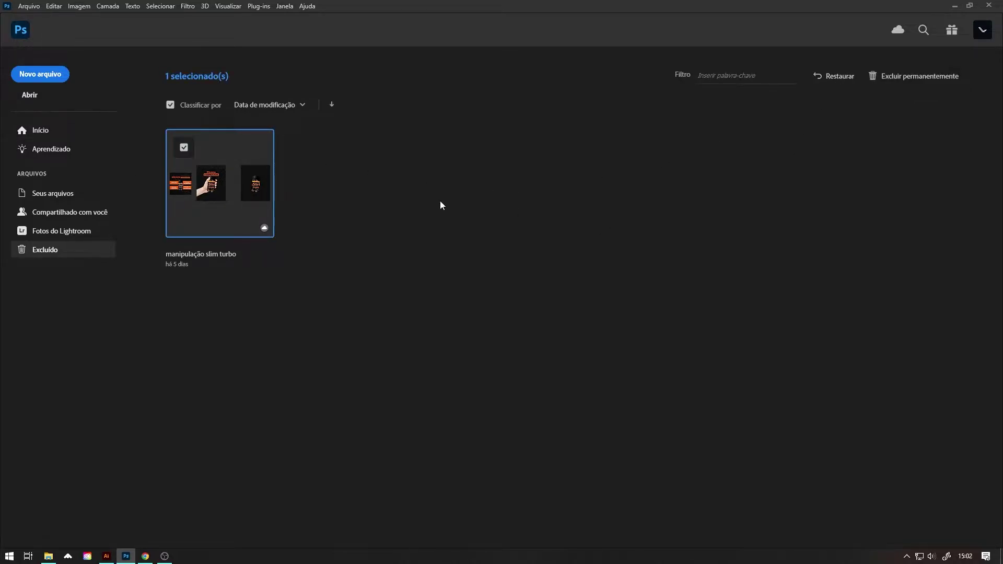
Create a transparent 1080 x 1080 px document at 72 ppi in 8-bit RGB without artboards.
left_click(27, 132)
left_click(31, 73)
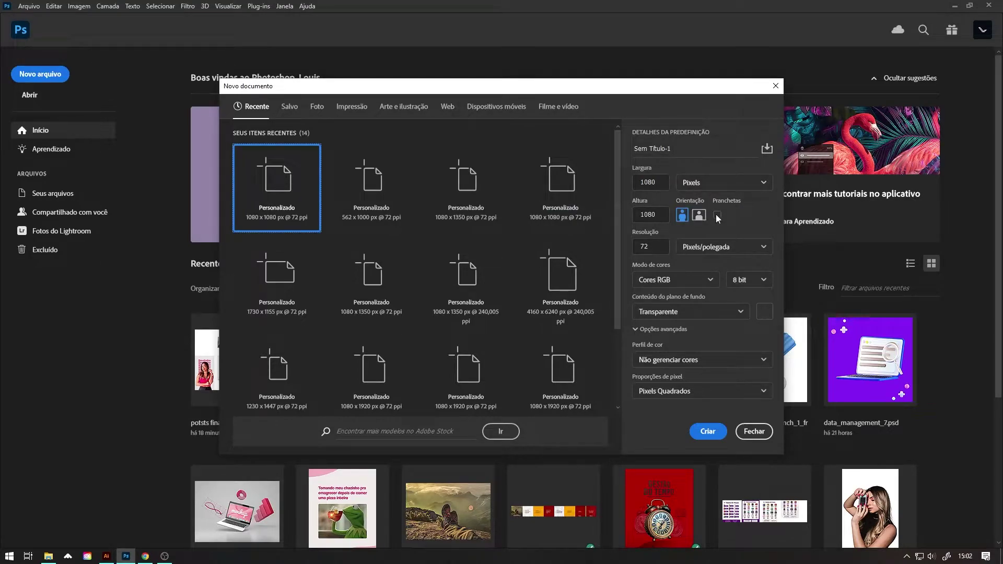
left_click(703, 431)
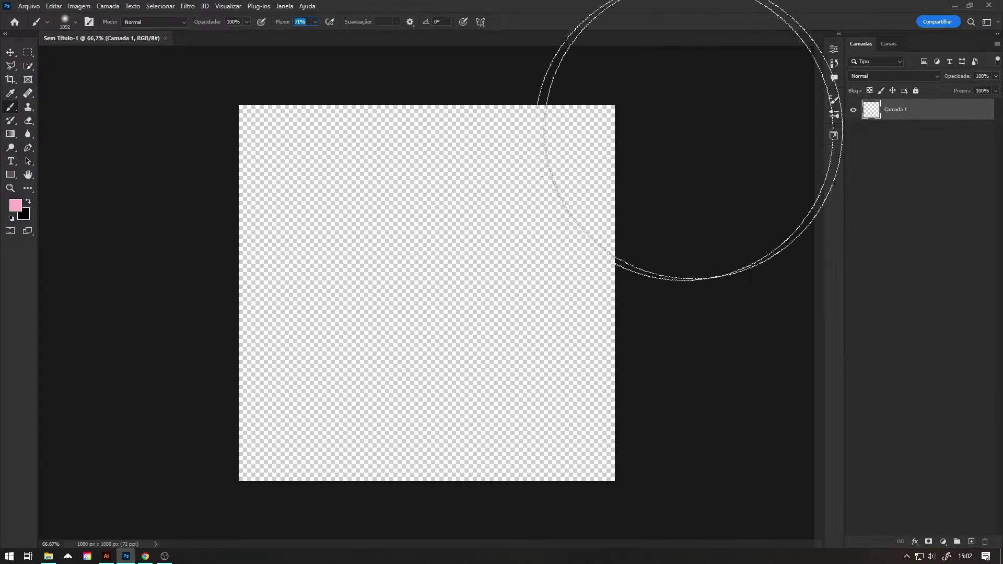
Switch the tool palette to a single column and back to two columns.
left_click(4, 34)
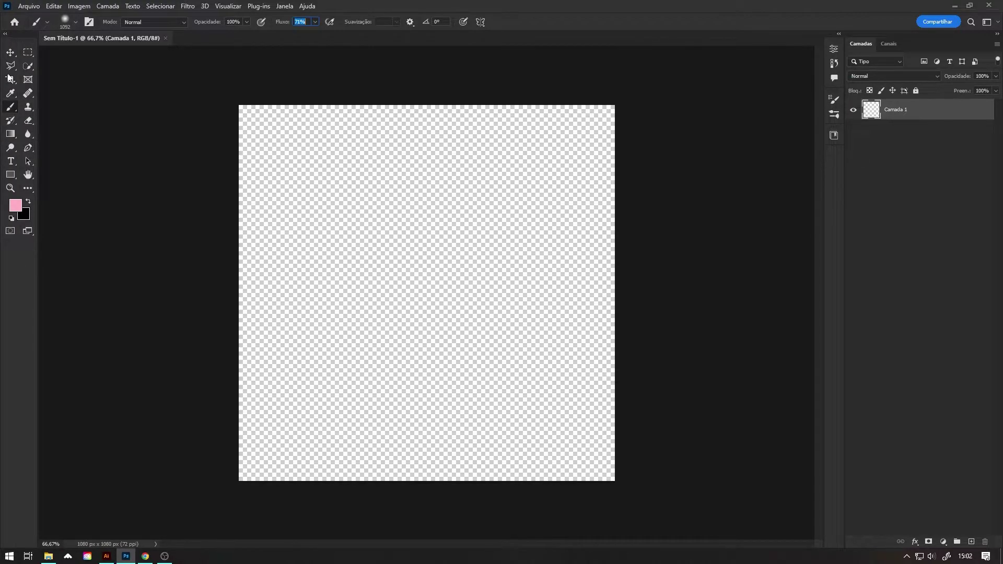
left_click(6, 35)
left_click(5, 34)
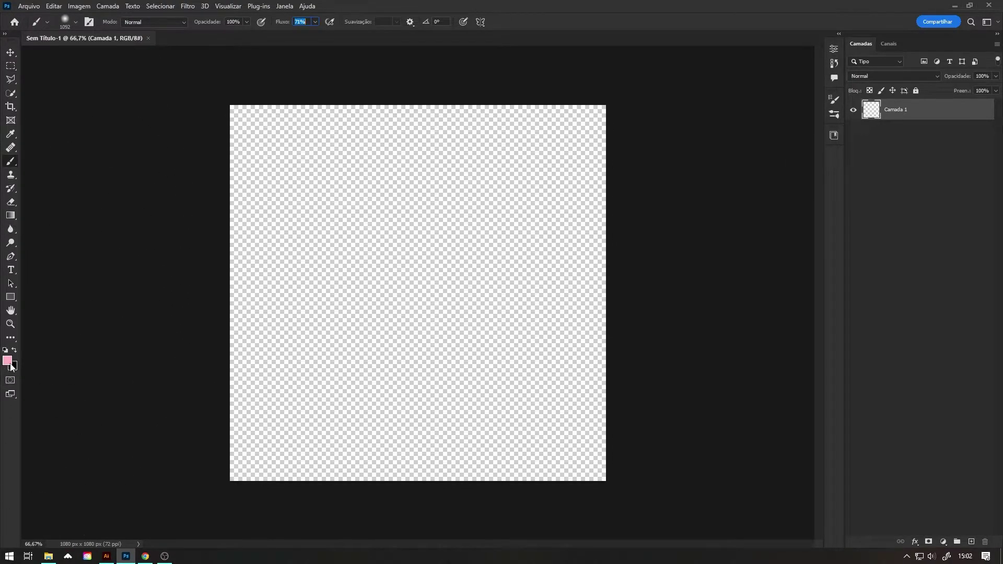
left_click(5, 34)
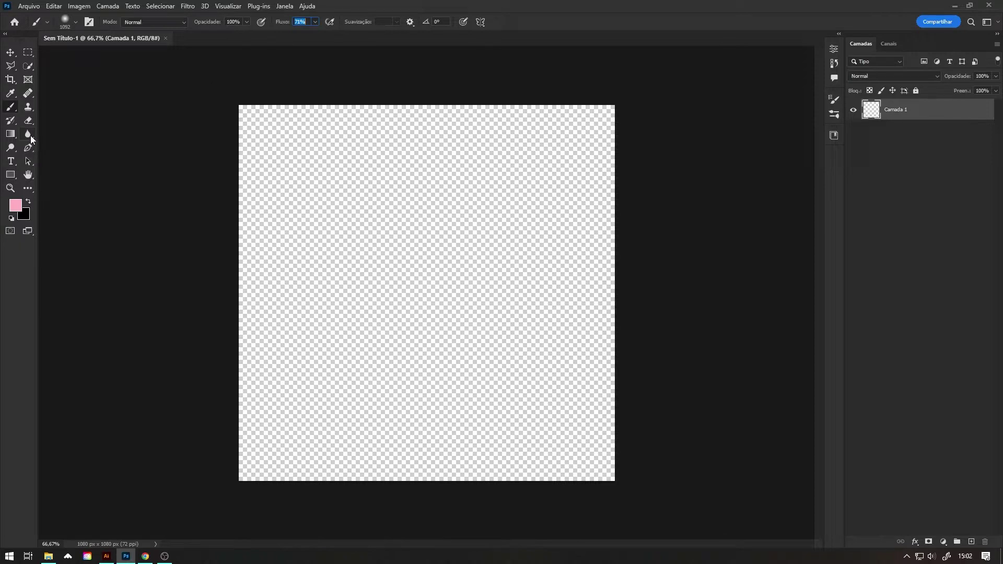
Draw a black rectangle about 582 x 534 px on the canvas with the Rectangle tool.
key("v")
left_click_drag(239, 105, 618, 484)
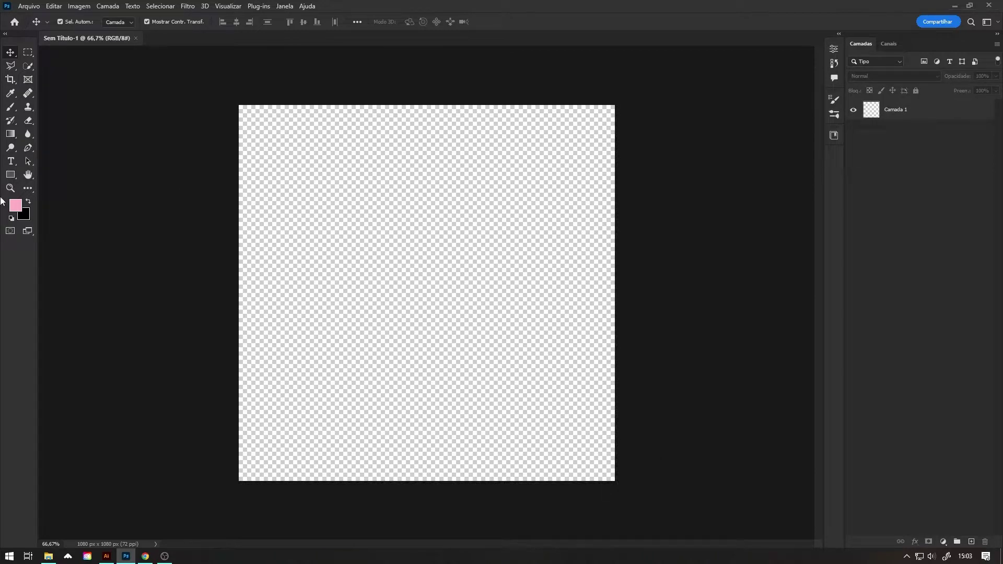
left_click(10, 175)
left_click_drag(363, 198, 565, 382)
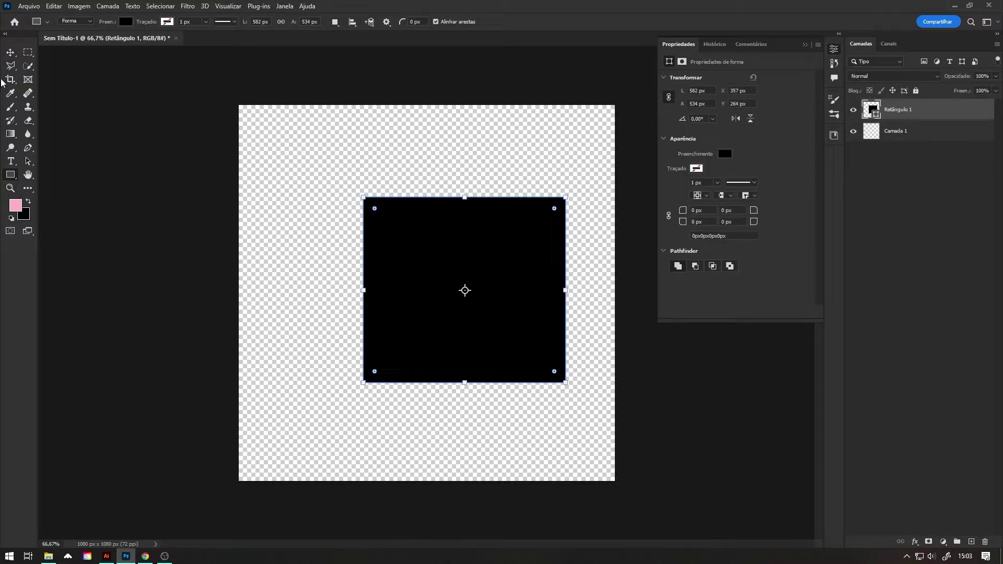
Try out the Move tool on the black rectangle, undoing extra moves and leaving it at about X 270 px, Y 307 px.
left_click(10, 52)
left_click_drag(453, 258, 438, 117)
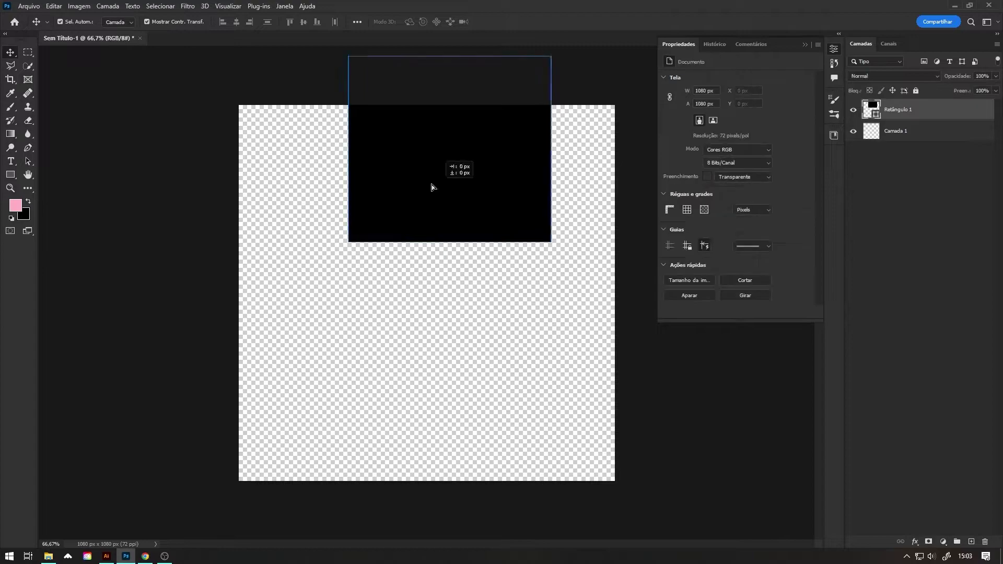
key("ctrl+z")
key("ctrl+z")
left_click_drag(407, 300, 439, 276)
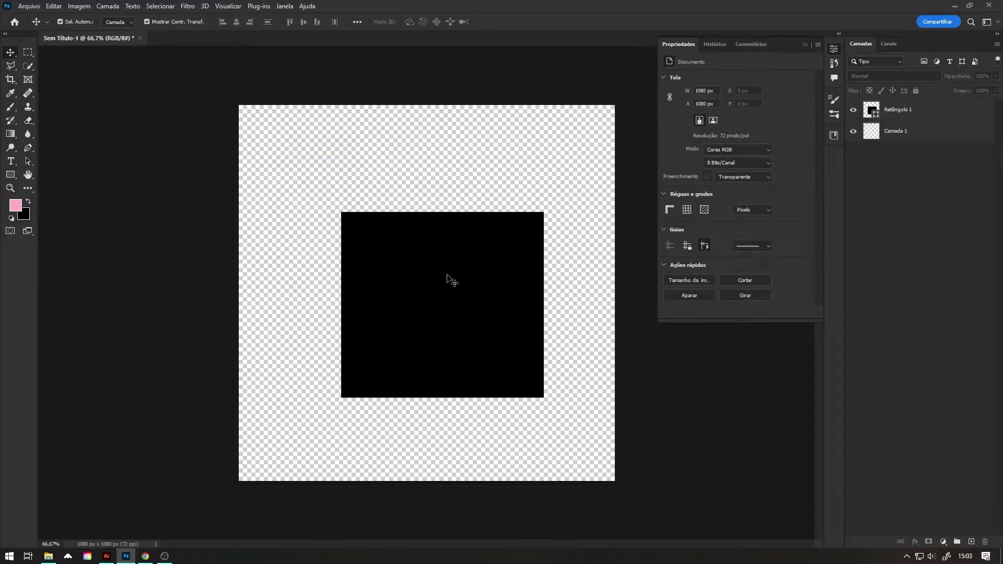
key("ctrl+z")
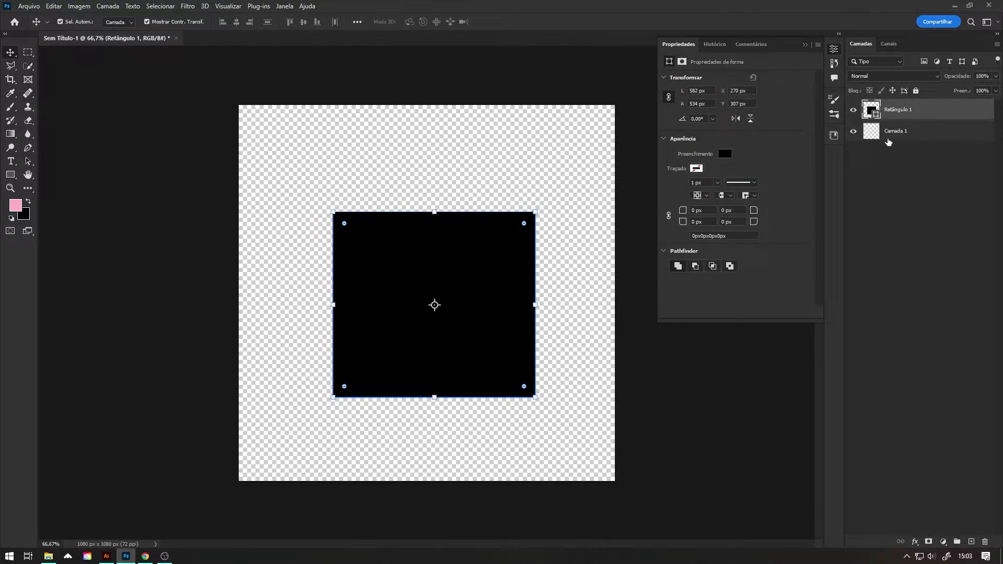
Delete the empty layer Camada 1 and duplicate the black rectangle, offsetting the copy to about X 357 px, Y 187 px.
left_click(876, 129)
key("Delete")
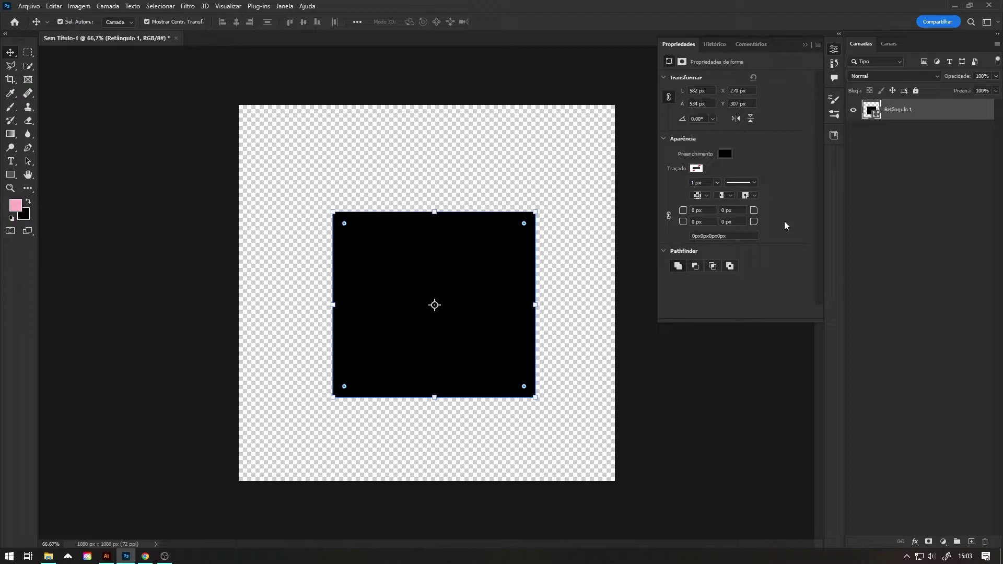
left_click_drag(486, 336, 516, 294)
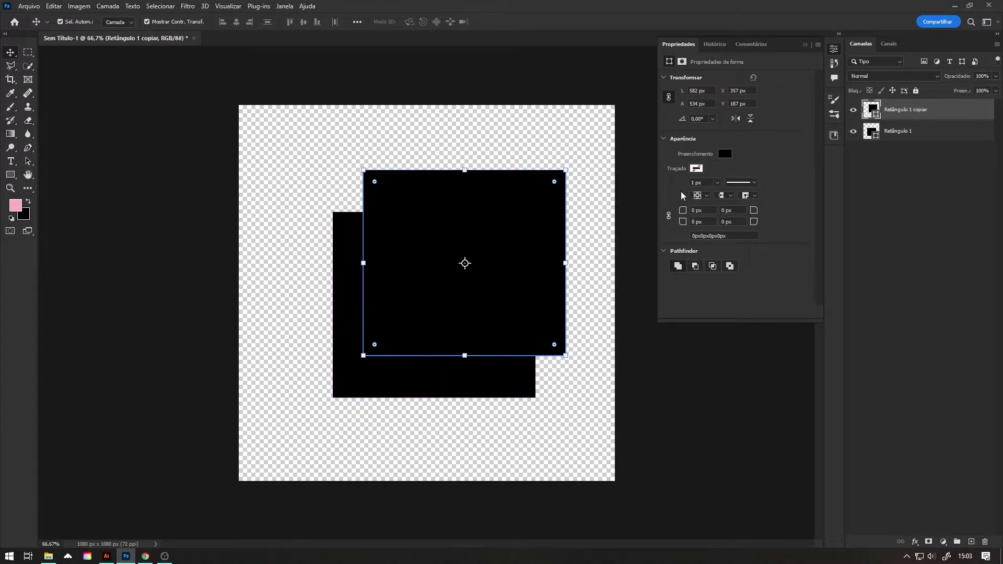
Change the fill of the rectangle copy to red.
left_click(725, 154)
left_click(735, 209)
left_click(770, 372)
left_click(877, 121)
Scale the red rectangle down to about 427 x 392 px and place it overlapping the black rectangle's upper-right corner.
left_click_drag(467, 232, 501, 196)
left_click_drag(605, 135, 545, 183)
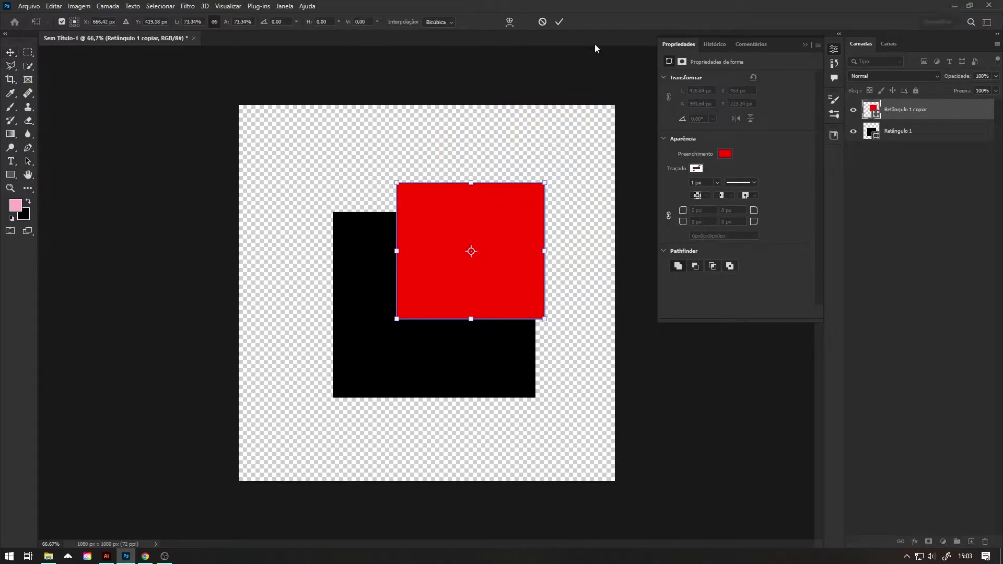
left_click_drag(463, 230, 462, 270)
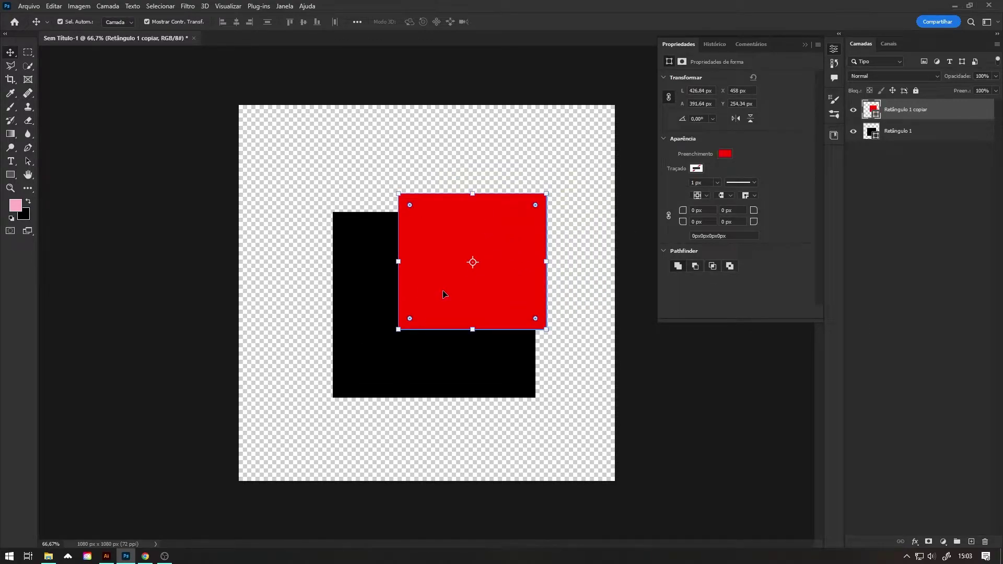
Bring the black rectangle's layer above the red one and move the rectangle to about X 201 px, Y 350 px.
left_click(872, 134)
left_click_drag(873, 135, 879, 109)
left_click_drag(483, 314, 459, 330)
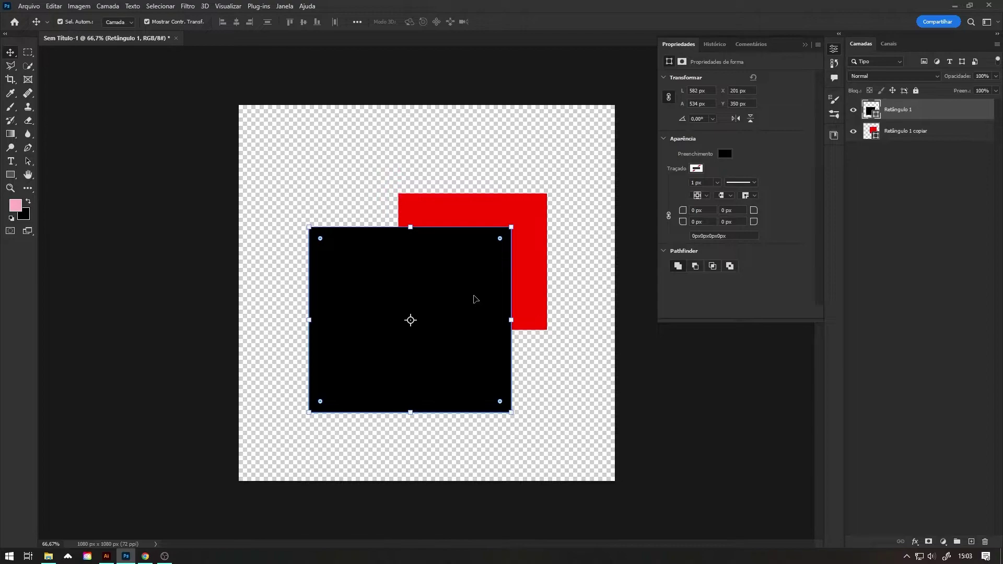
Delete the black rectangle and deselect the remaining red one.
key("Delete")
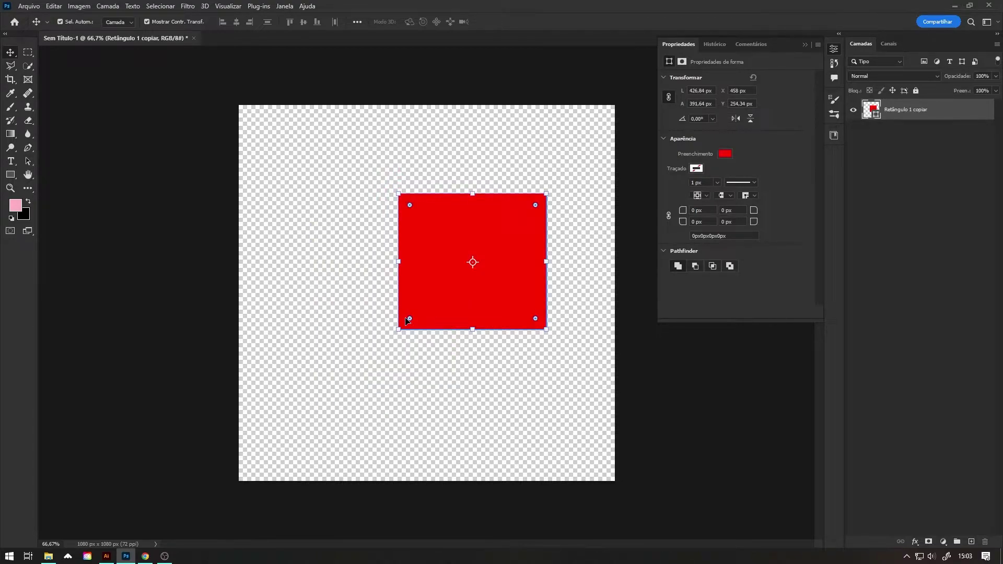
left_click(357, 337)
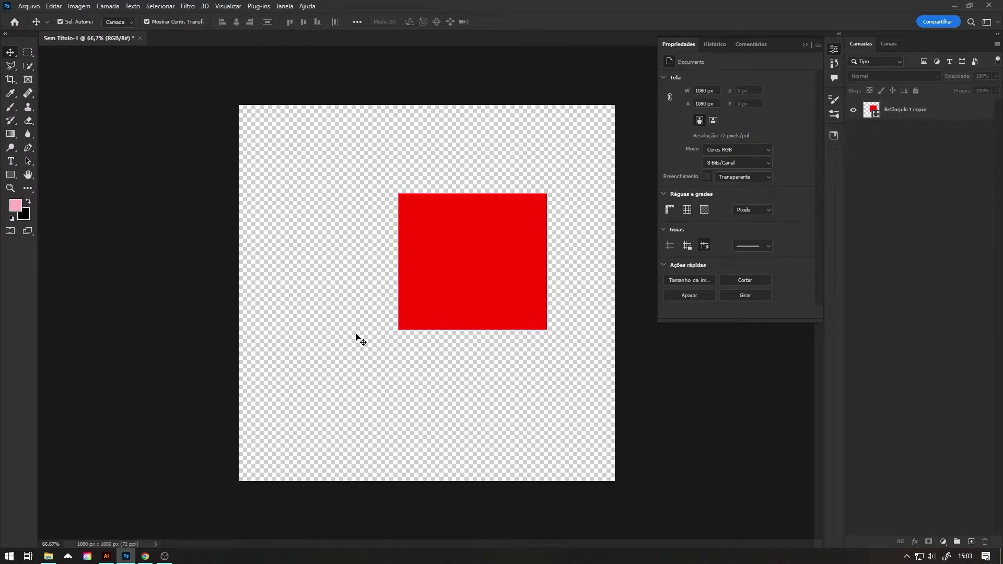
Zoom in and out around the red rectangle with the Zoom tool and return to the Move tool.
key("z")
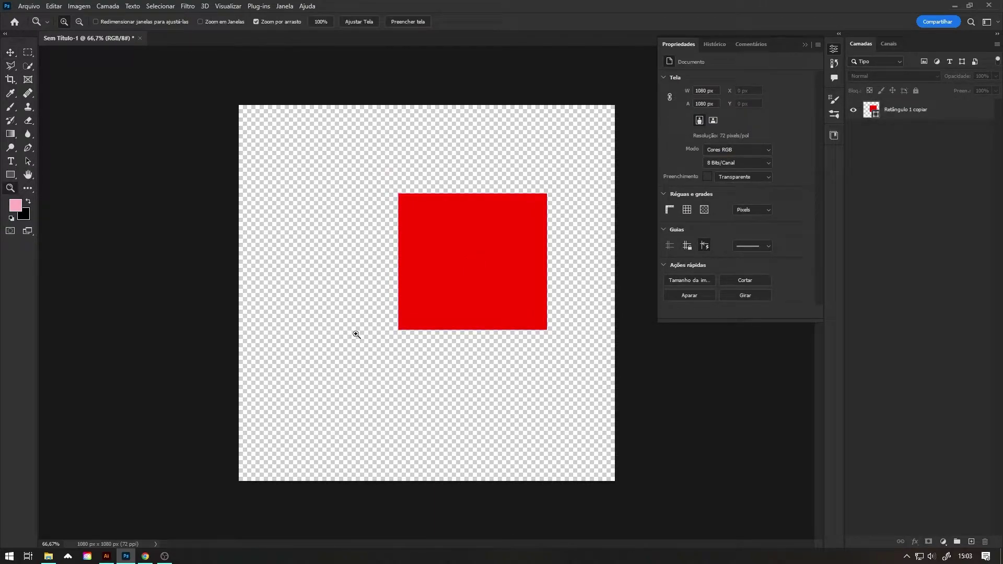
left_click_drag(459, 282, 451, 301)
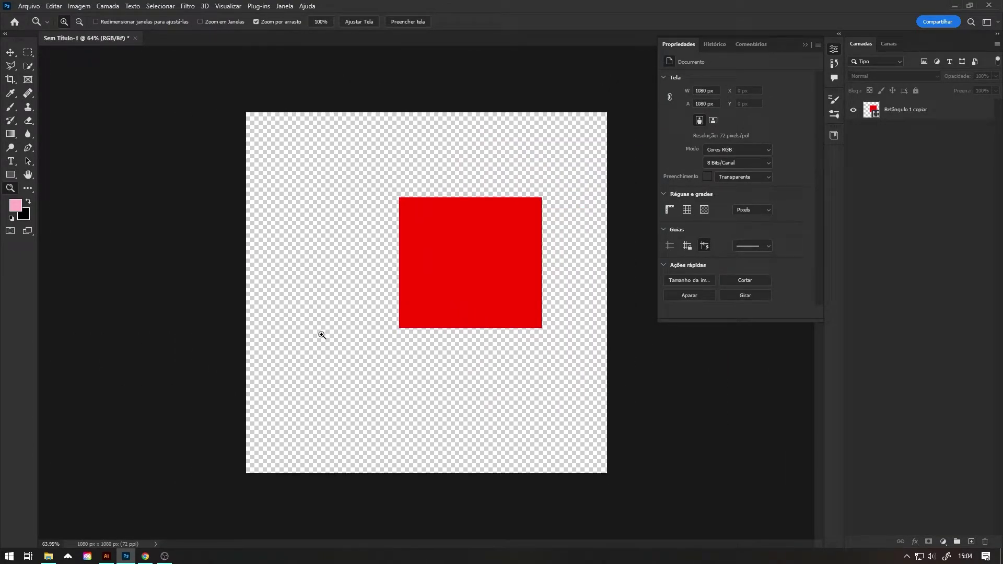
left_click(559, 374)
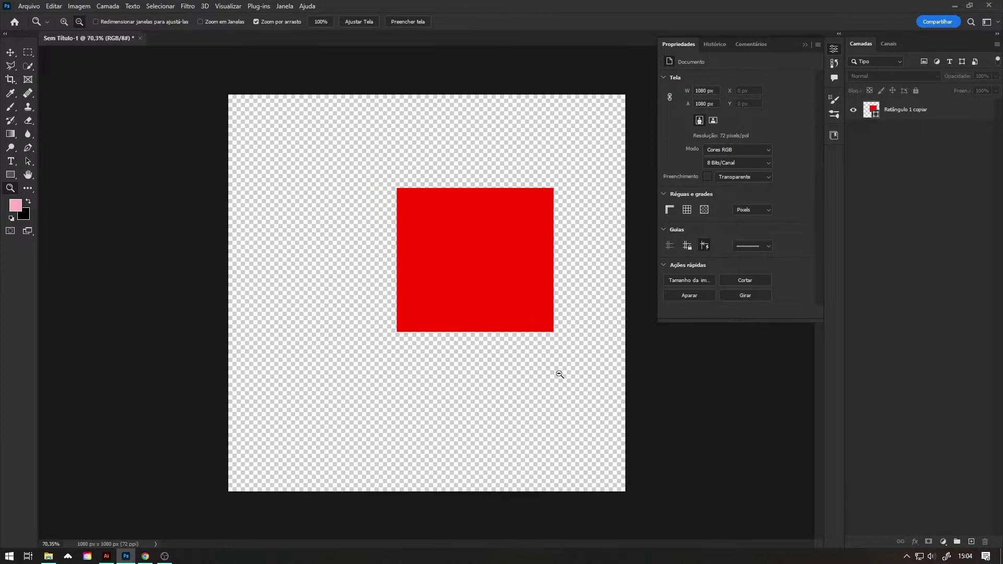
left_click(564, 380, "alt")
scroll(566, 381, "up", 2)
scroll(565, 381, "down", 2)
scroll(566, 381, "up", 1)
mouse_move(442, 341)
left_mouse_down()
mouse_move(490, 330)
mouse_move(448, 331)
left_mouse_up()
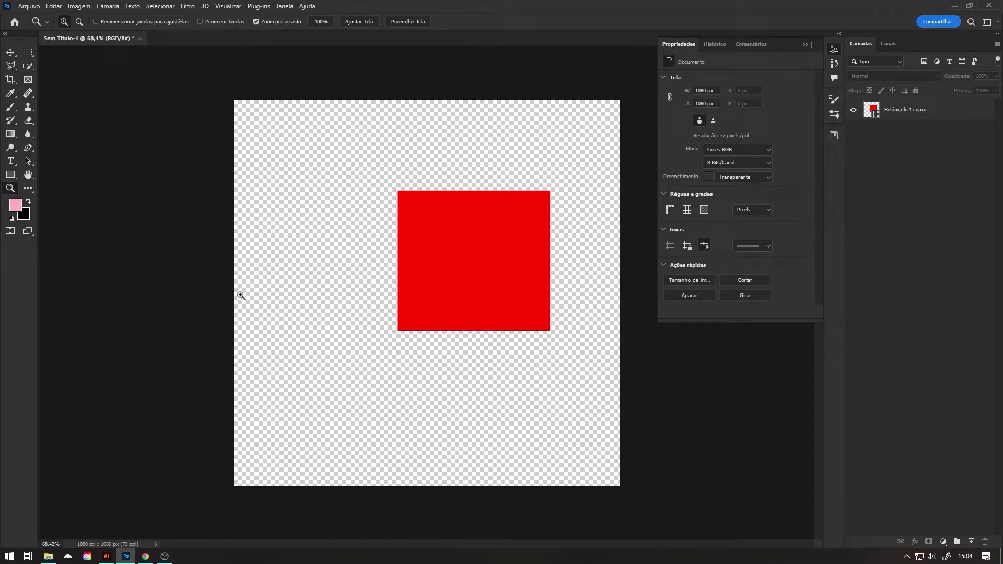
left_click(10, 54)
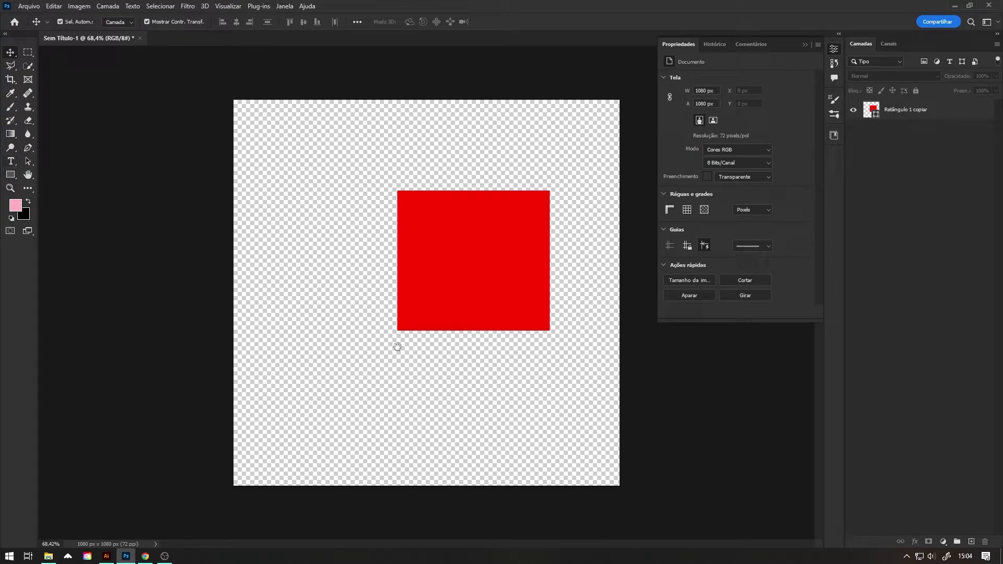
Zoom in and out and pan around the canvas to examine the red rectangle and the canvas edges.
scroll(475, 375, "up", 2)
left_click_drag(450, 314, 428, 511)
left_click_drag(312, 353, 385, 293)
left_click_drag(311, 289, 315, 291)
left_click_drag(213, 169, 293, 281)
scroll(285, 299, "up", 4)
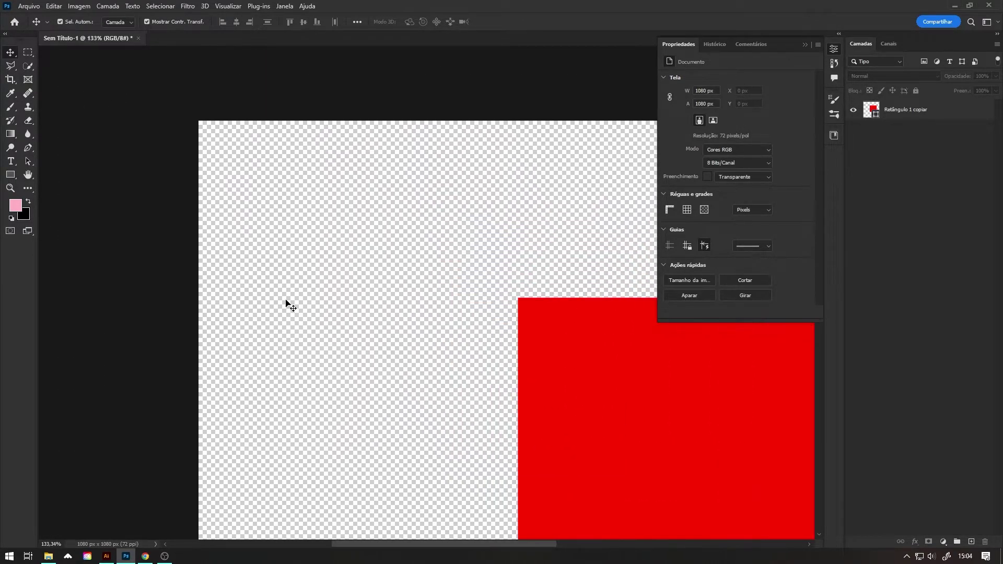
left_click_drag(476, 388, 289, 297)
scroll(314, 227, "up", 7)
scroll(347, 253, "down", 8)
left_click_drag(620, 285, 459, 240)
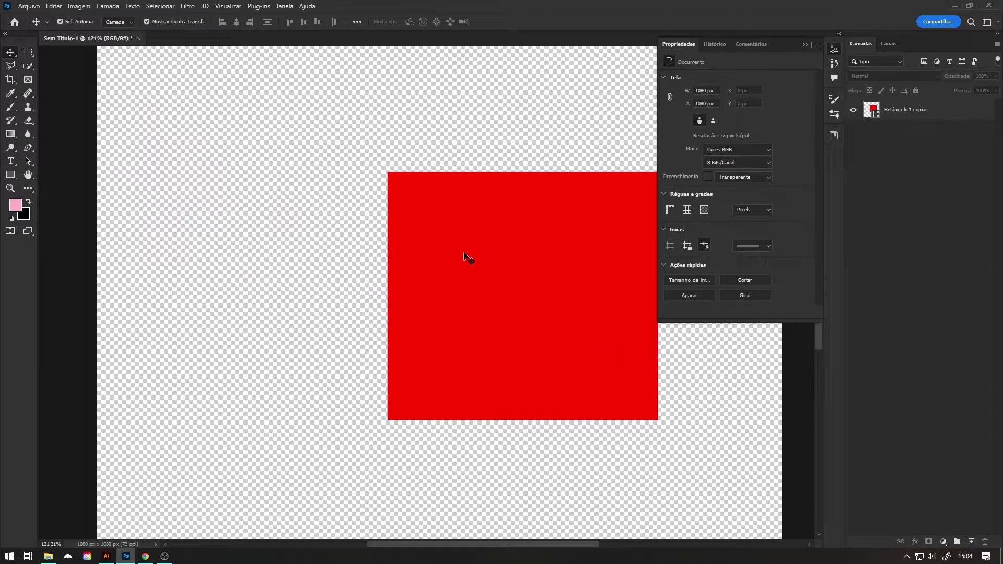
Fit the whole canvas in the window, collapse the Properties display and zoom out to leave space around the canvas.
key("ctrl+0")
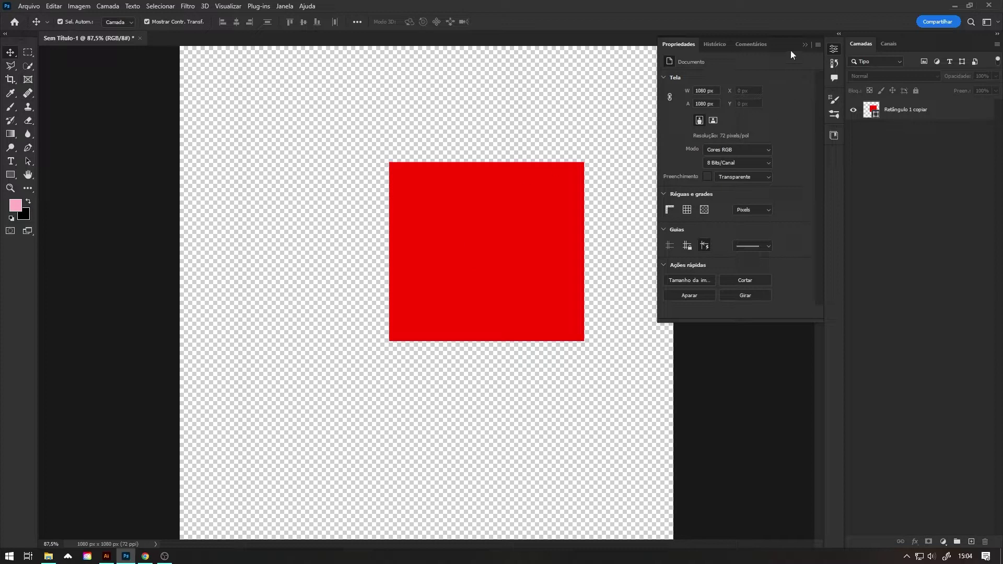
left_click(805, 45)
key("ctrl+0")
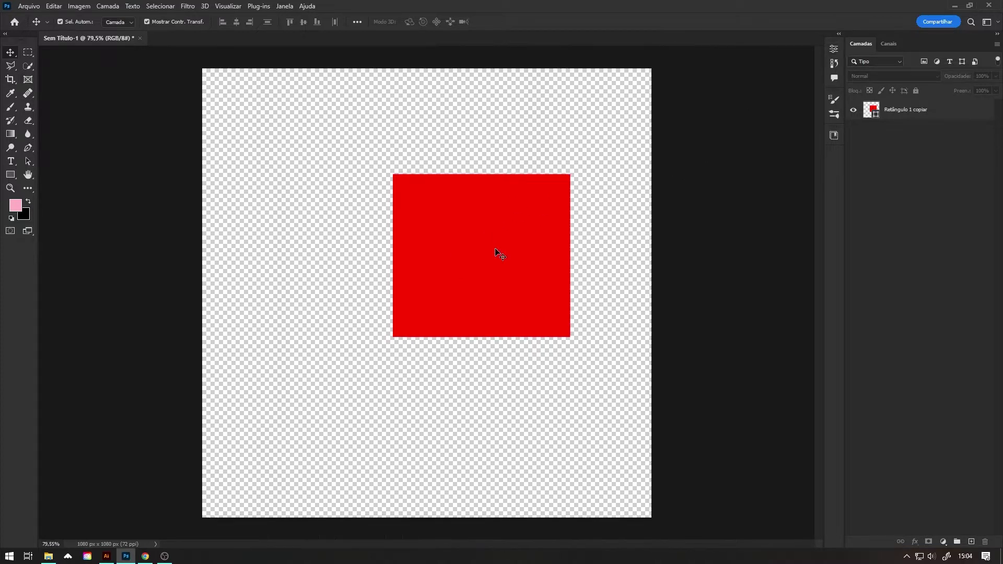
key("ctrl+0")
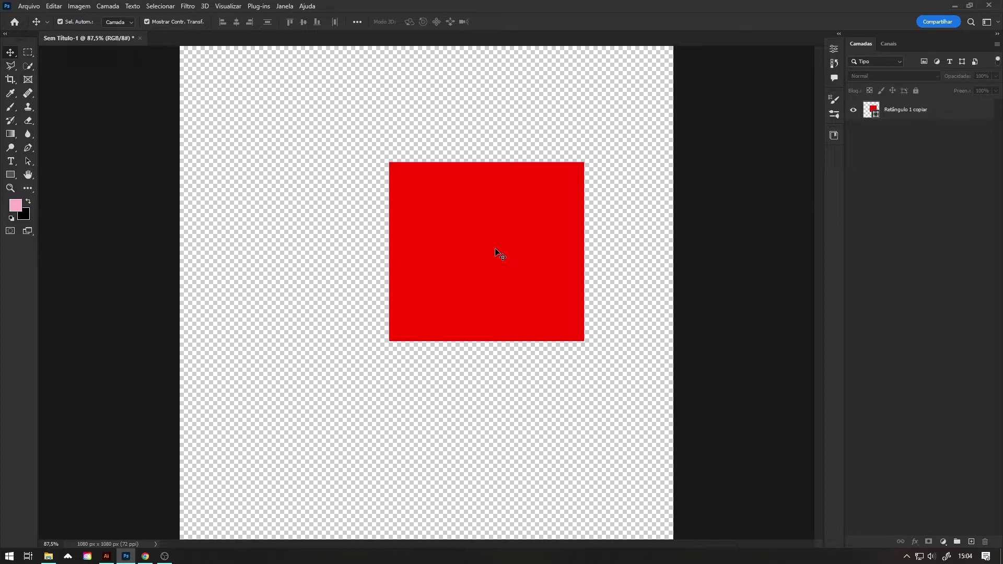
key("ctrl+minus")
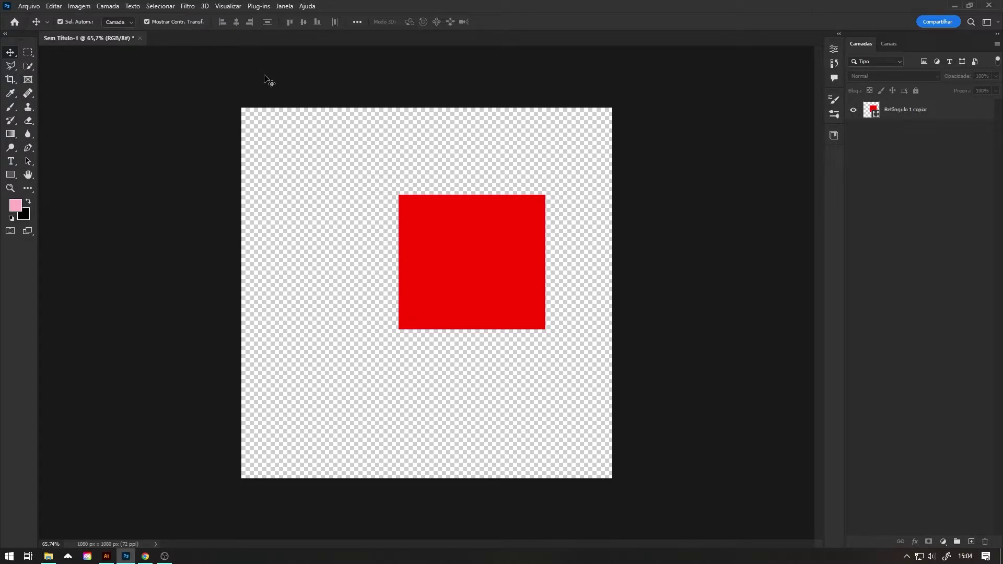
left_click(26, 6)
mouse_move(58, 6)
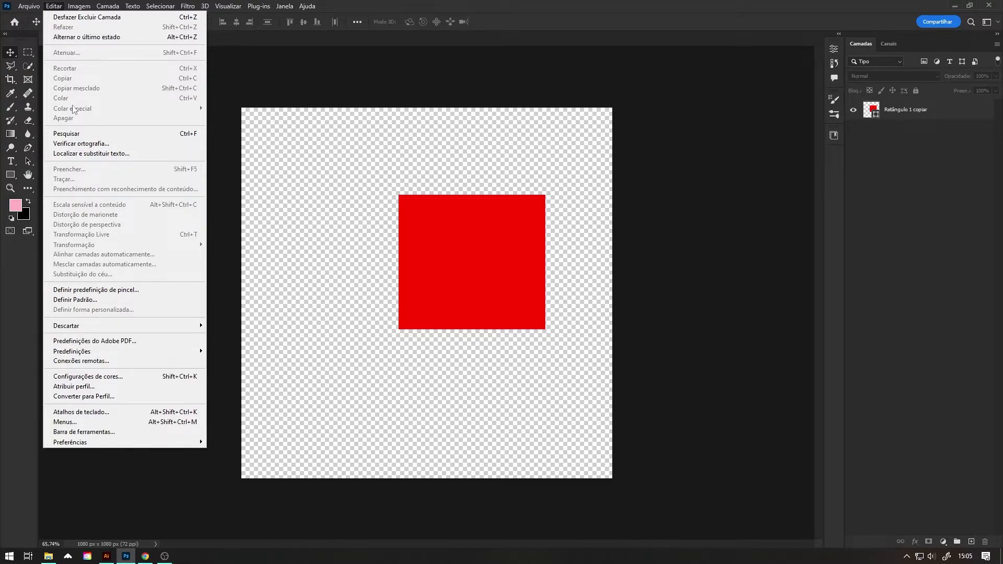
left_click(74, 5)
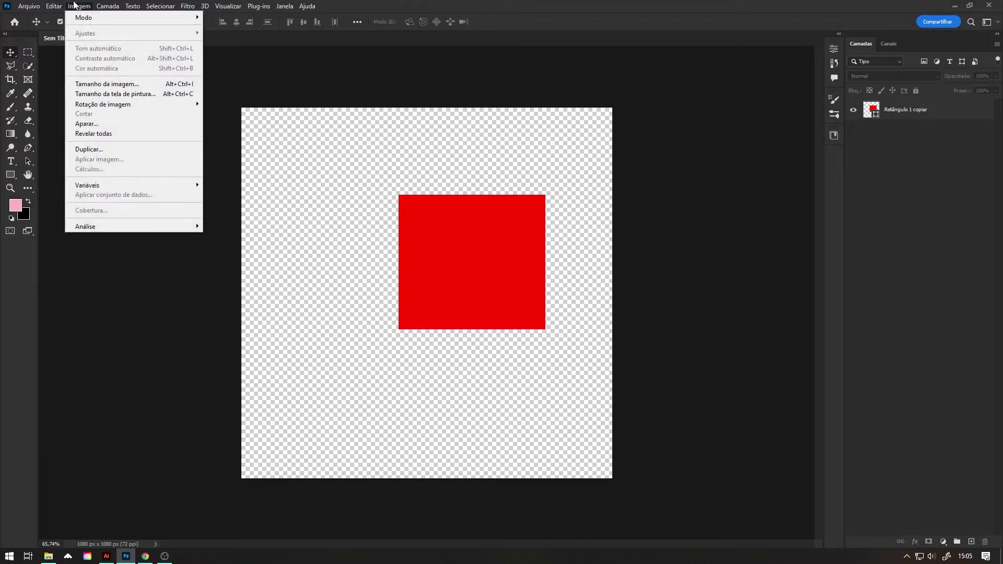
mouse_move(116, 6)
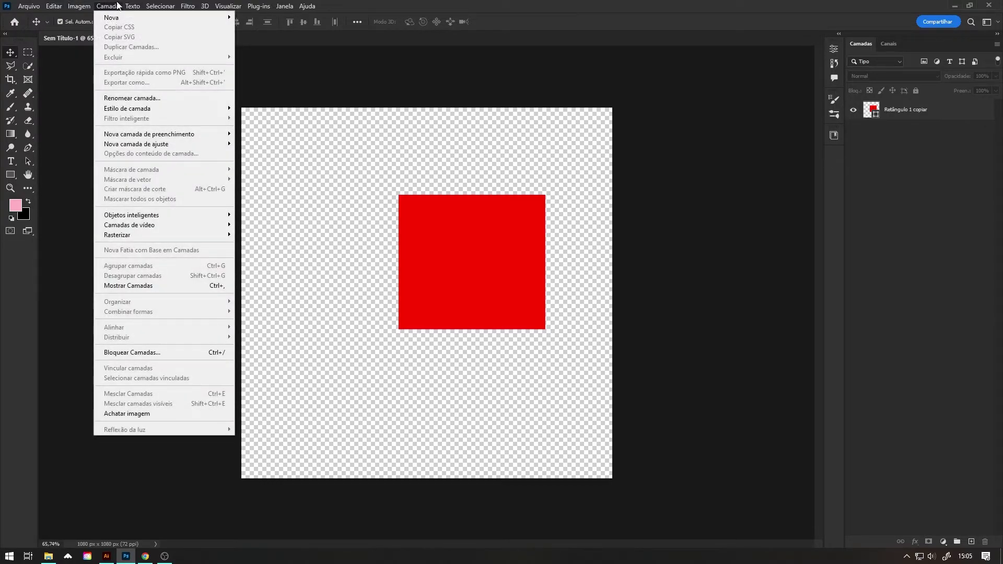
mouse_move(189, 7)
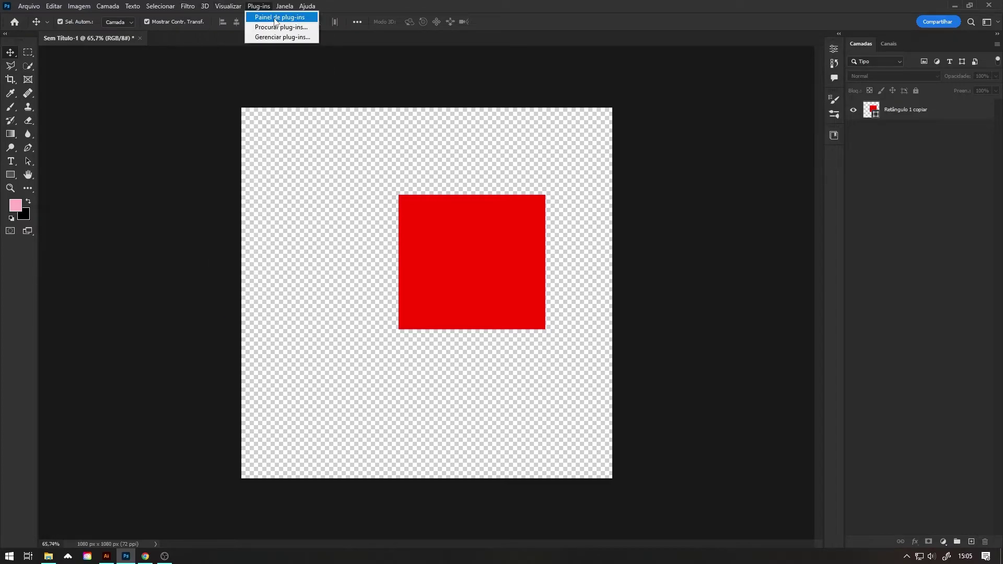
mouse_move(293, 8)
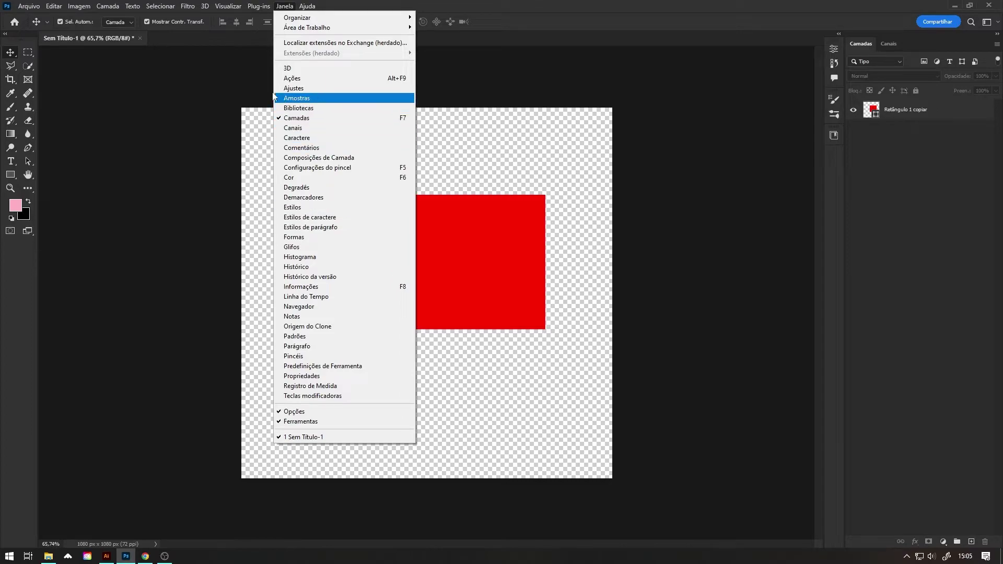
left_click(235, 109)
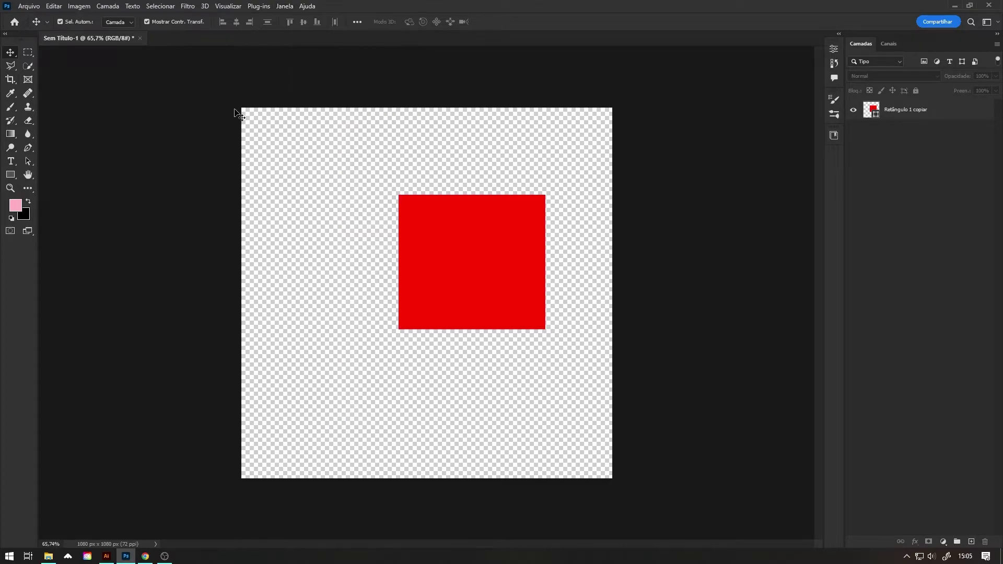
Move the red rectangle into the canvas's upper-left corner and distort it by pulling its lower-right corner toward the canvas's lower-right corner.
left_click_drag(461, 245, 305, 158)
key("ctrl+t")
left_click_drag(389, 242, 590, 438)
key("Return")
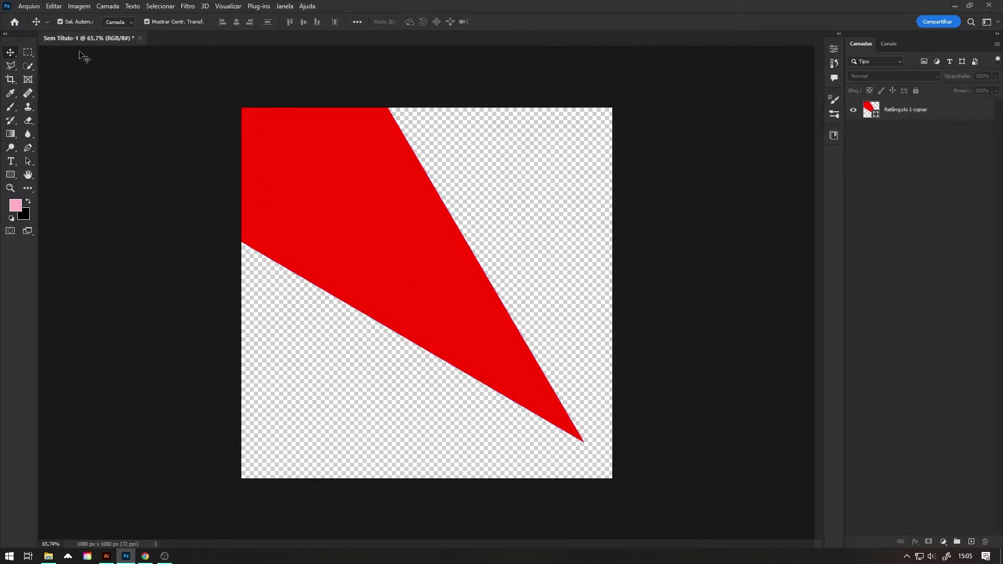
Open the quick PNG export with the desktop folder as destination, cancel it and leave the red shape deselected.
left_click(28, 7)
left_click(28, 7)
left_click(28, 7)
mouse_move(83, 170)
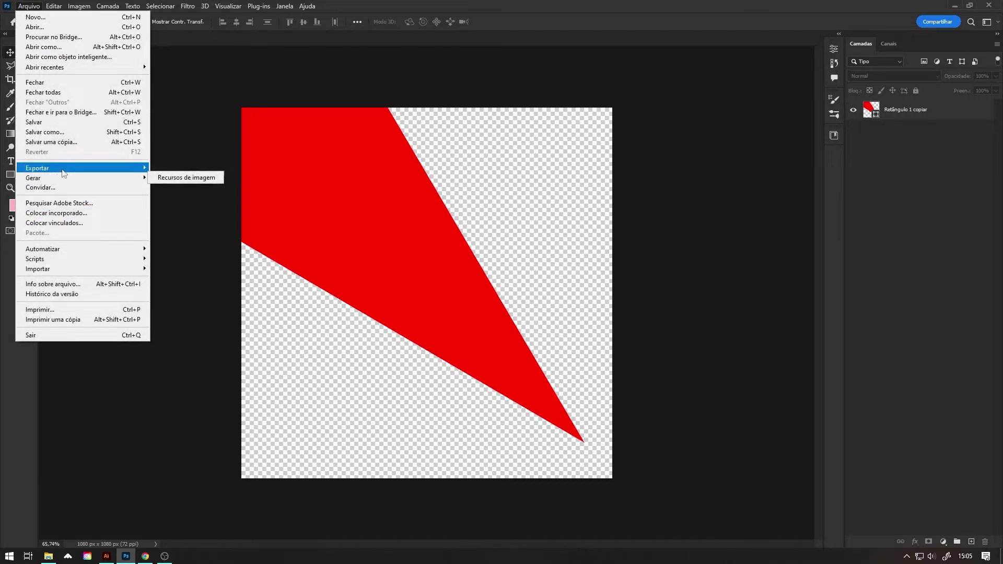
mouse_move(63, 172)
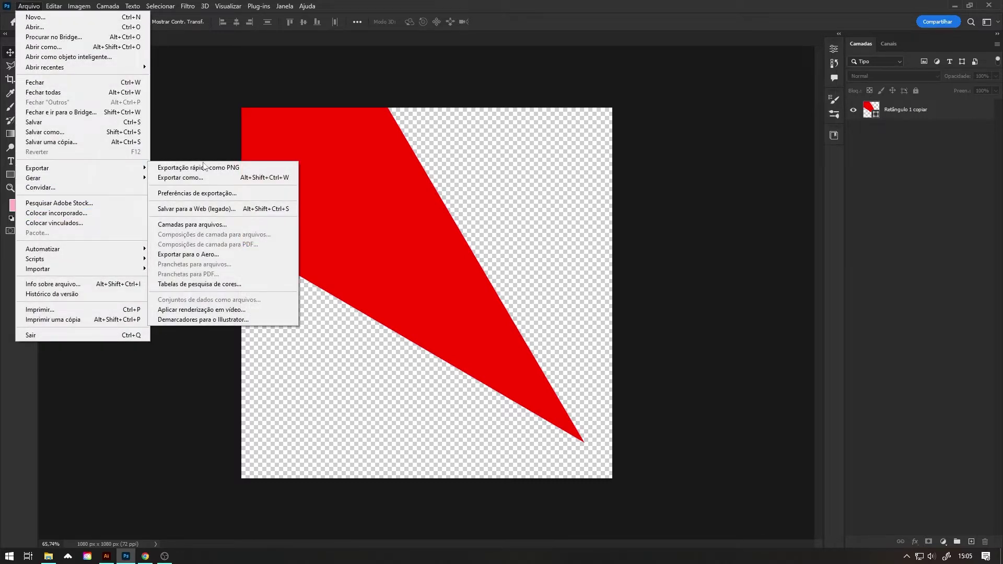
mouse_move(114, 172)
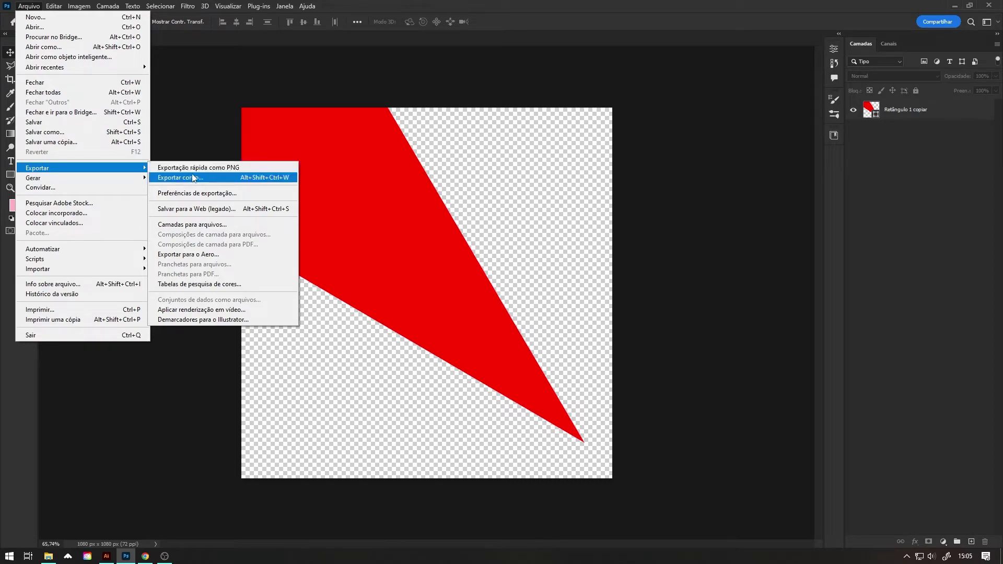
left_click(195, 167)
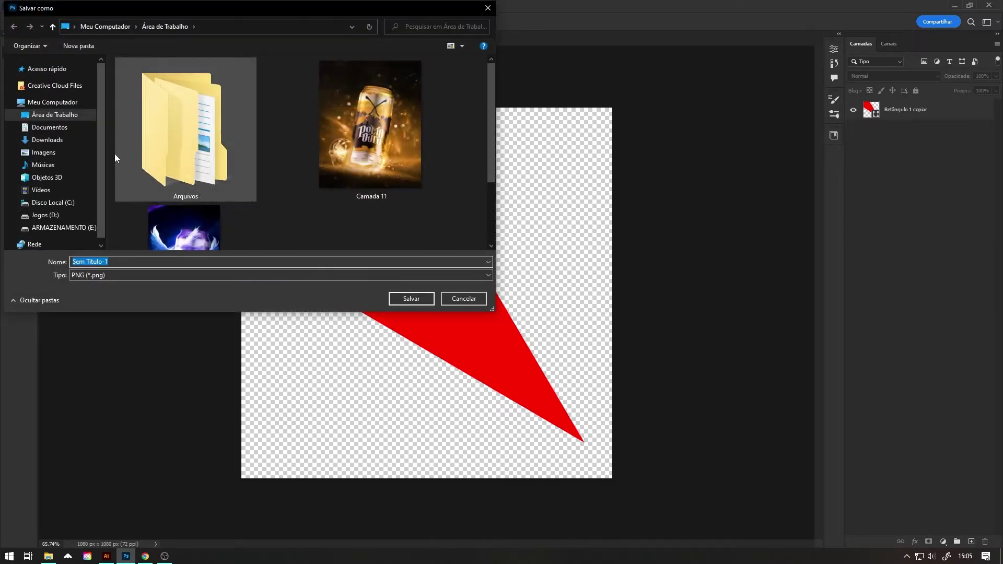
left_click(59, 119)
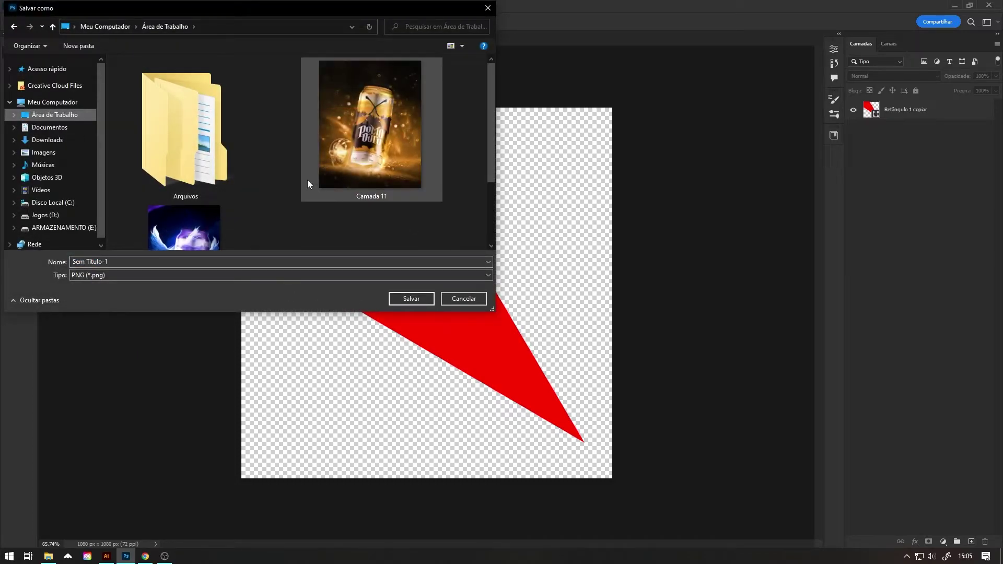
left_click(460, 299)
left_click(403, 296)
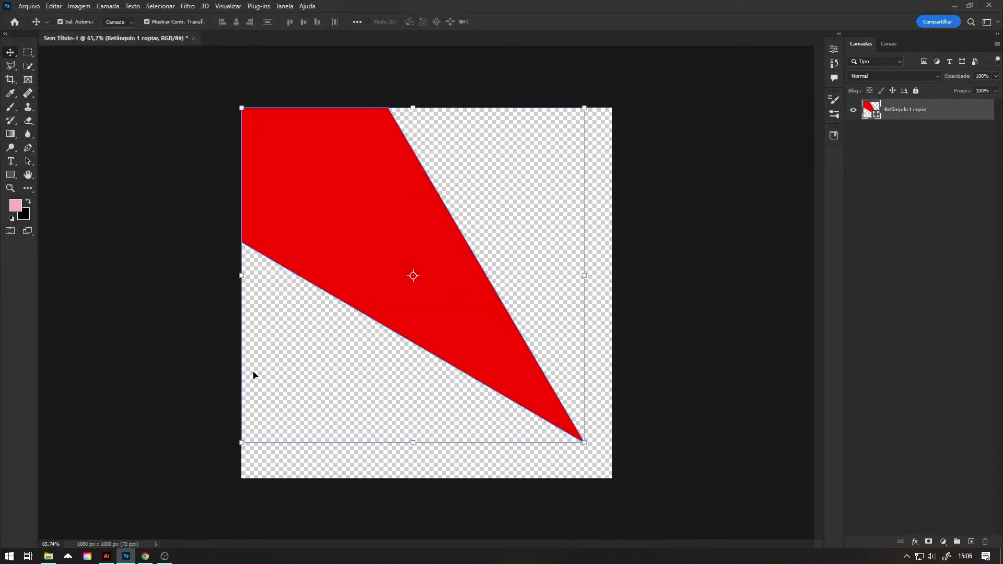
left_click(712, 217)
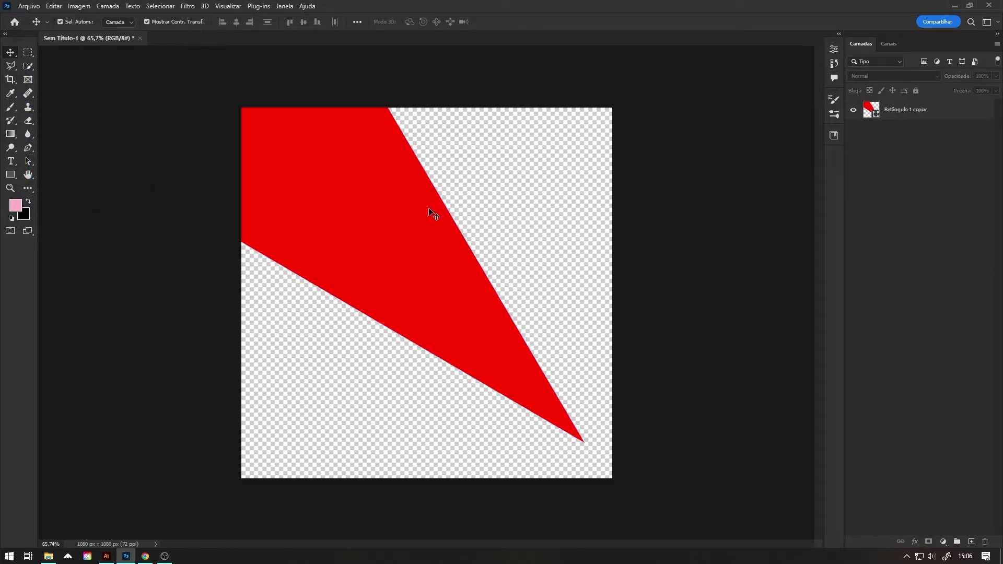
Open the Export As settings, examine the file format options and close them without exporting.
left_click(29, 6)
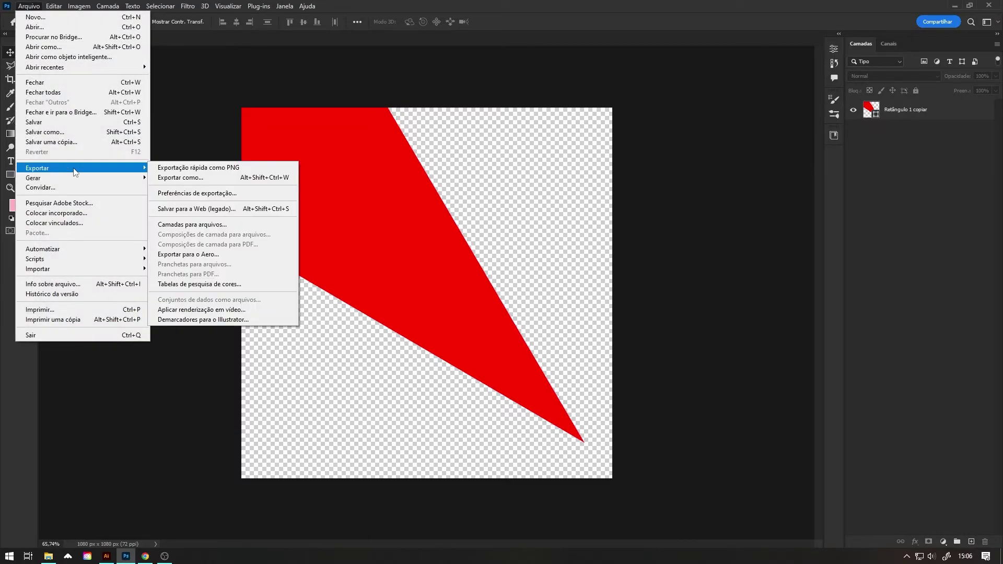
left_click(186, 179)
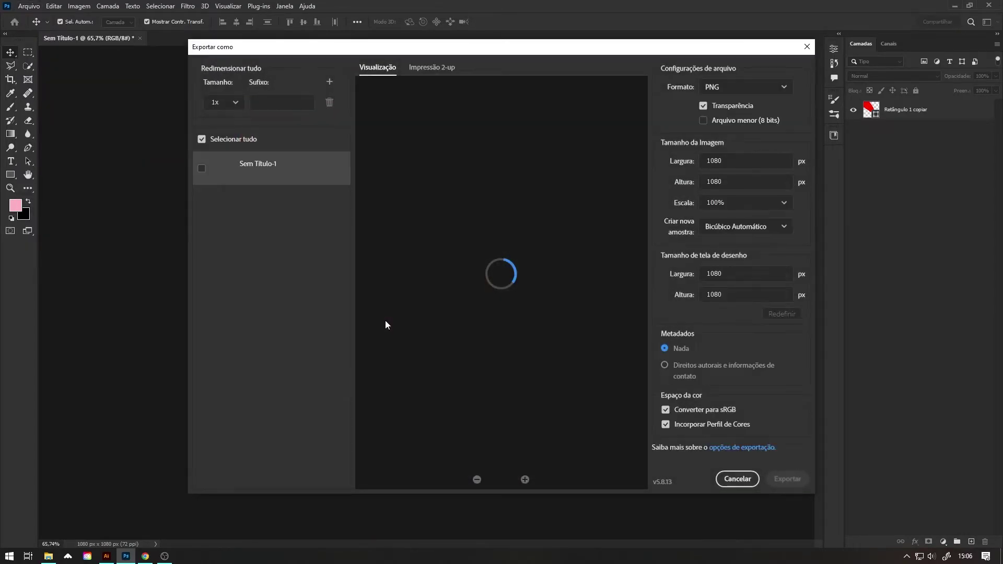
left_click(726, 89)
left_click(813, 55)
left_click(811, 52)
left_click(29, 6)
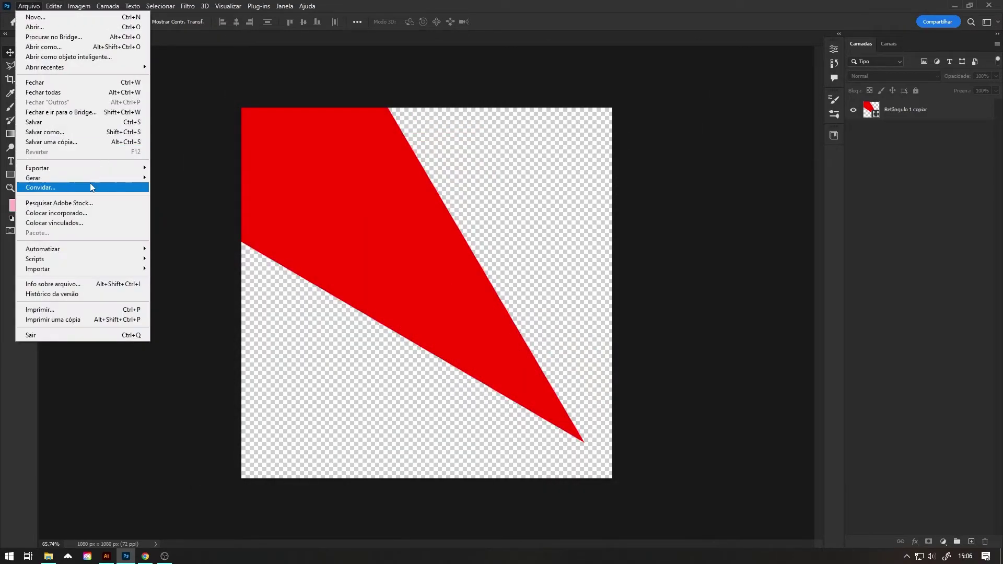
mouse_move(83, 174)
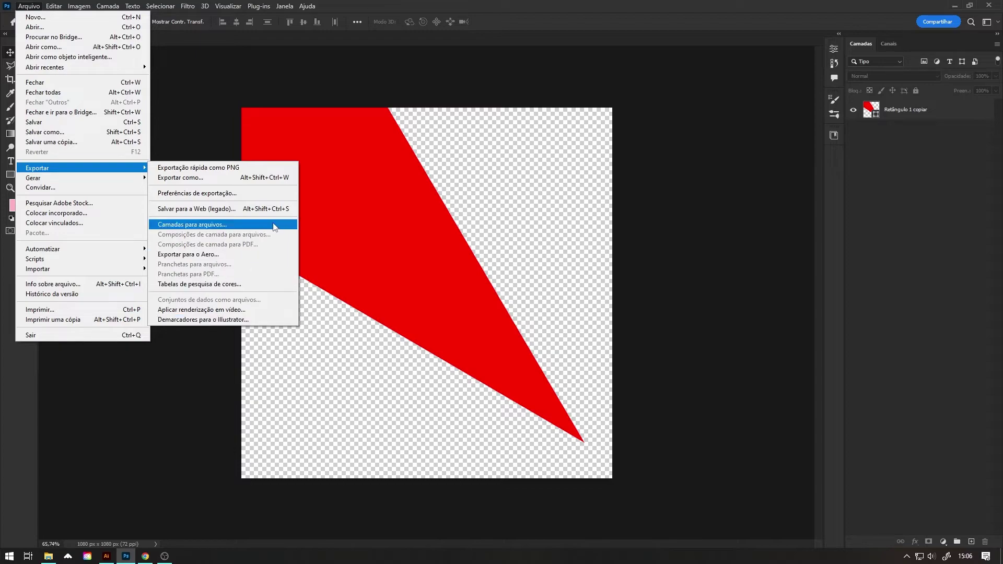
left_click(374, 203)
left_click(375, 204)
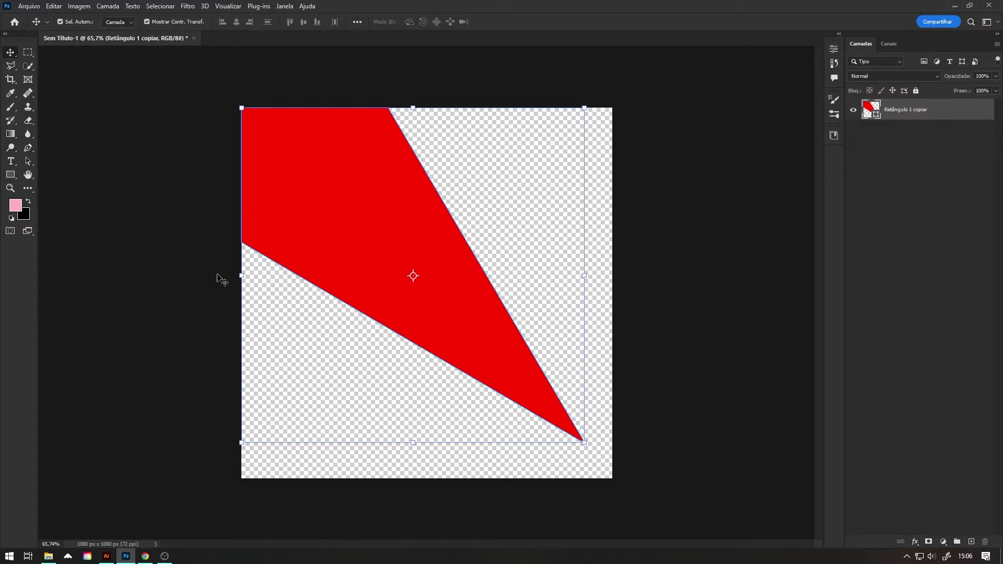
left_click(184, 276)
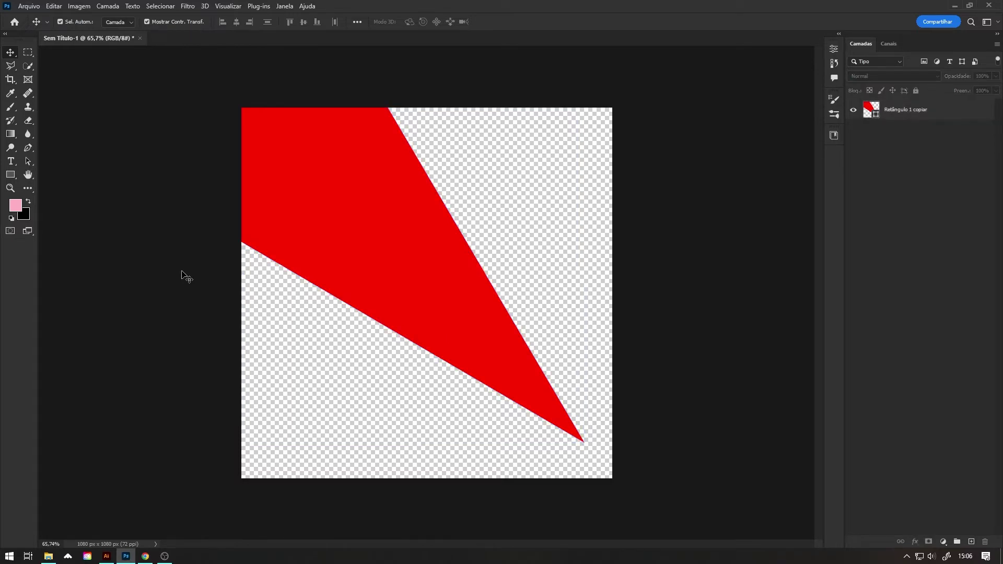
Look at the Creative Cloud save dialog through both Save and Save As, cancelling each time without saving.
left_click(21, 5)
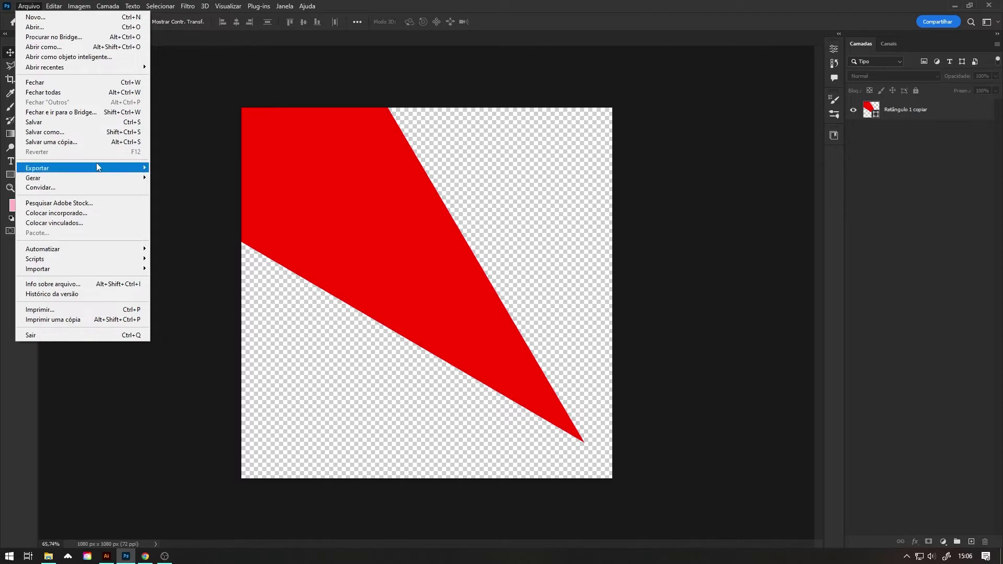
left_click(67, 124)
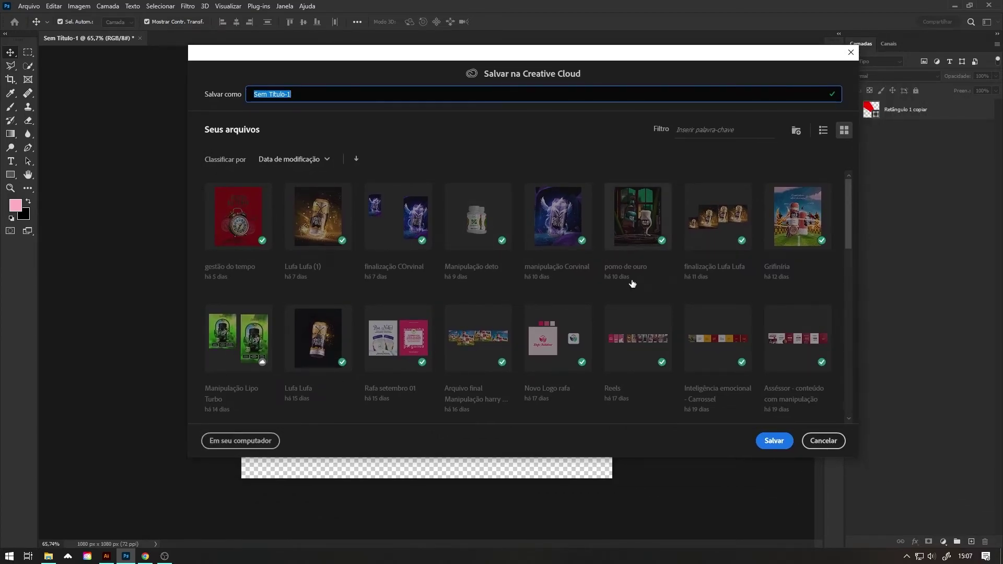
left_click(824, 442)
left_click(29, 7)
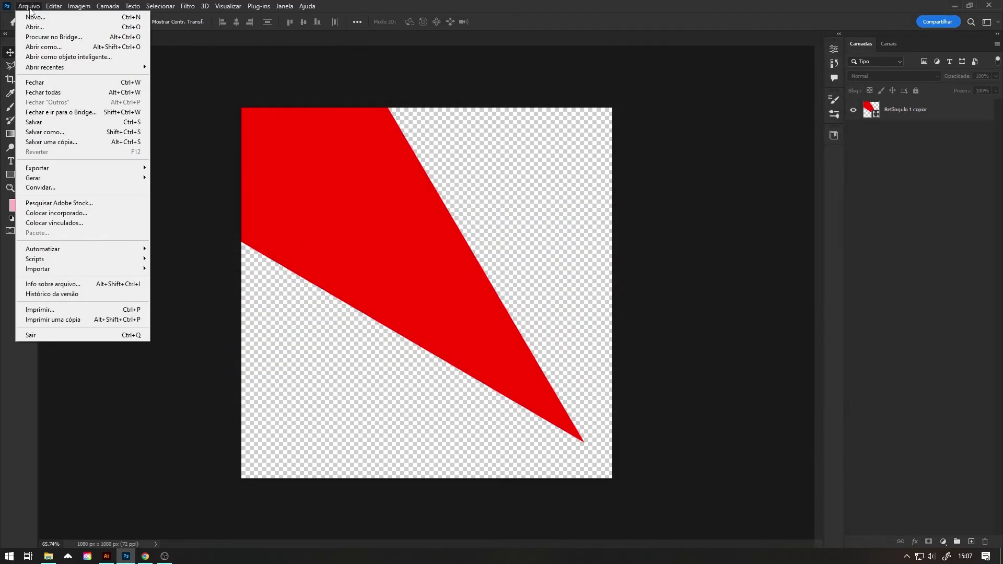
left_click(47, 132)
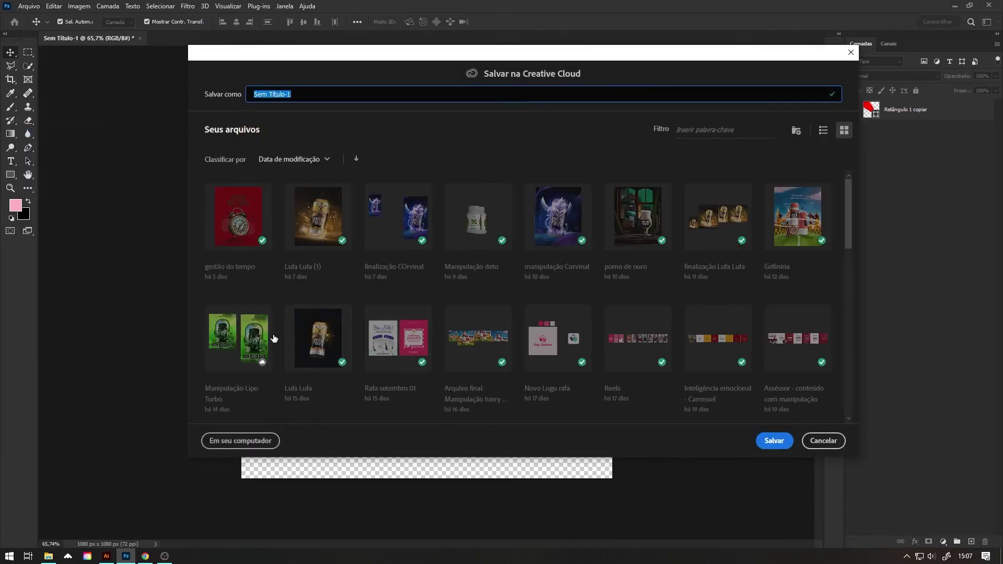
left_click(851, 52)
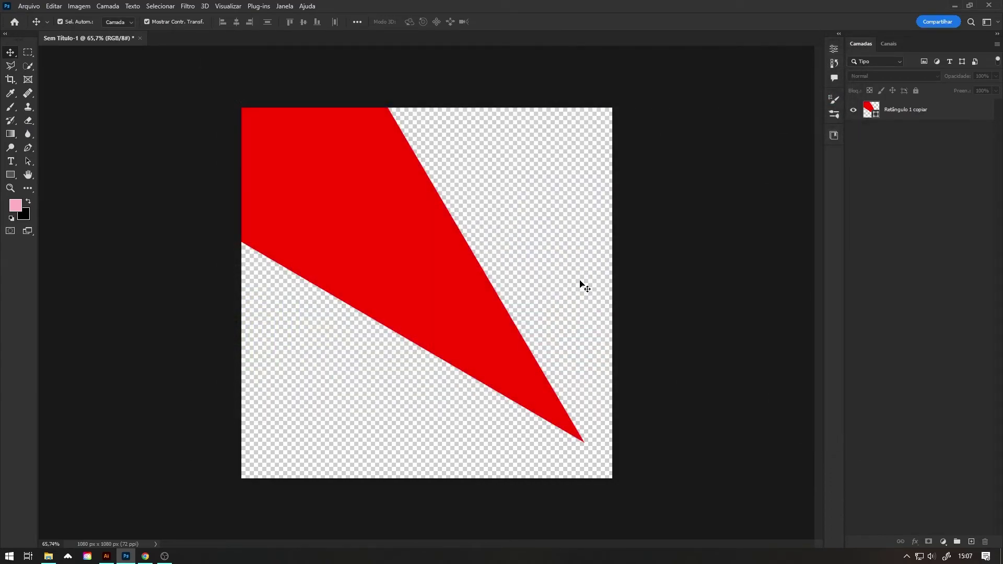
left_click(29, 6)
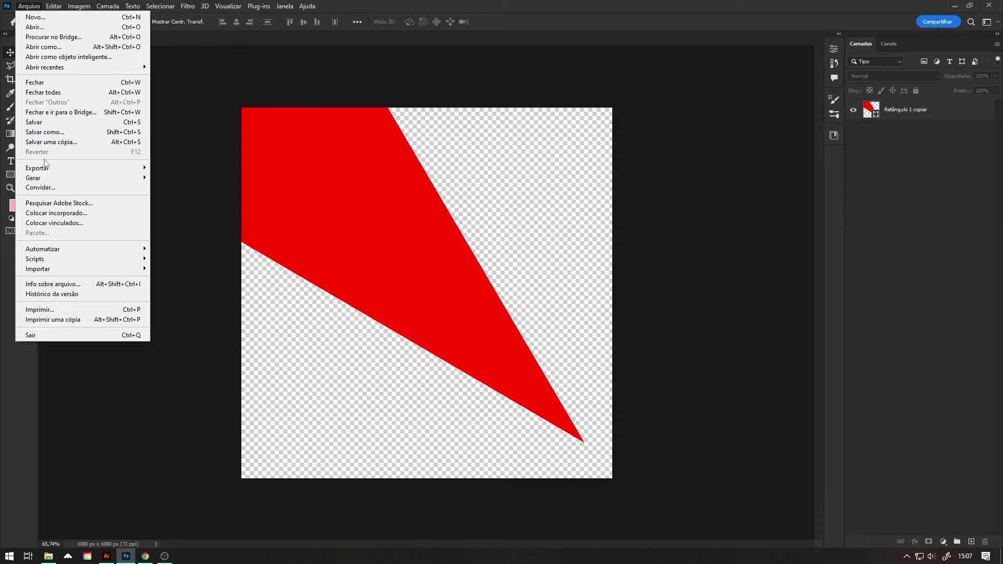
left_click(194, 213)
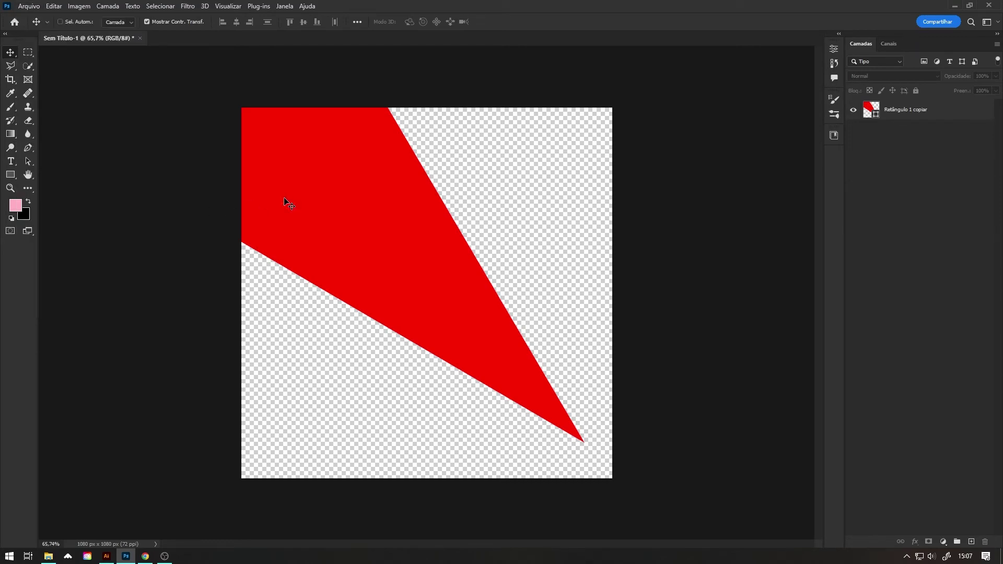
Review the preference categories from General through Transparency and Gamut, close the preferences and select the red shape.
key("i")
key("ctrl+k")
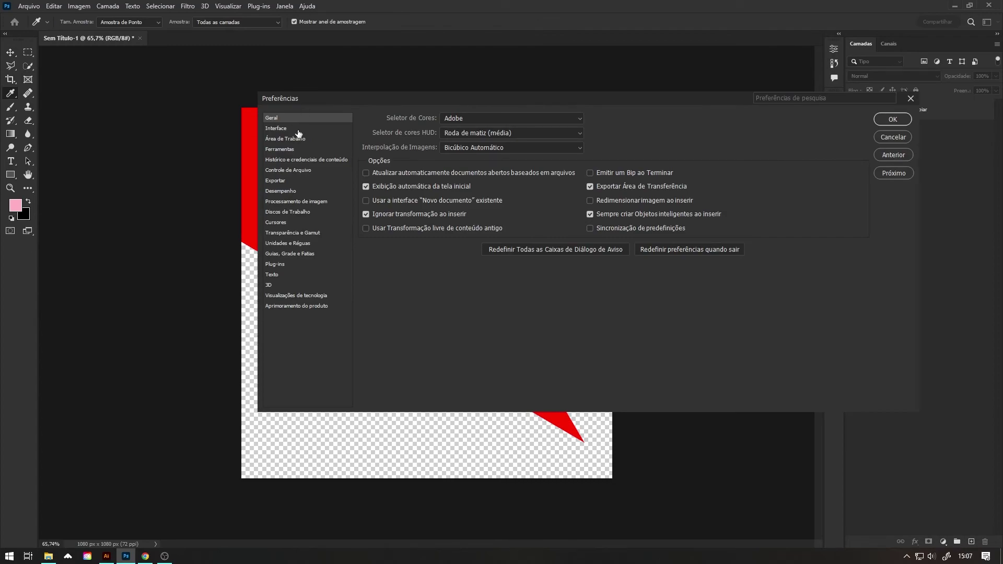
left_click(282, 130)
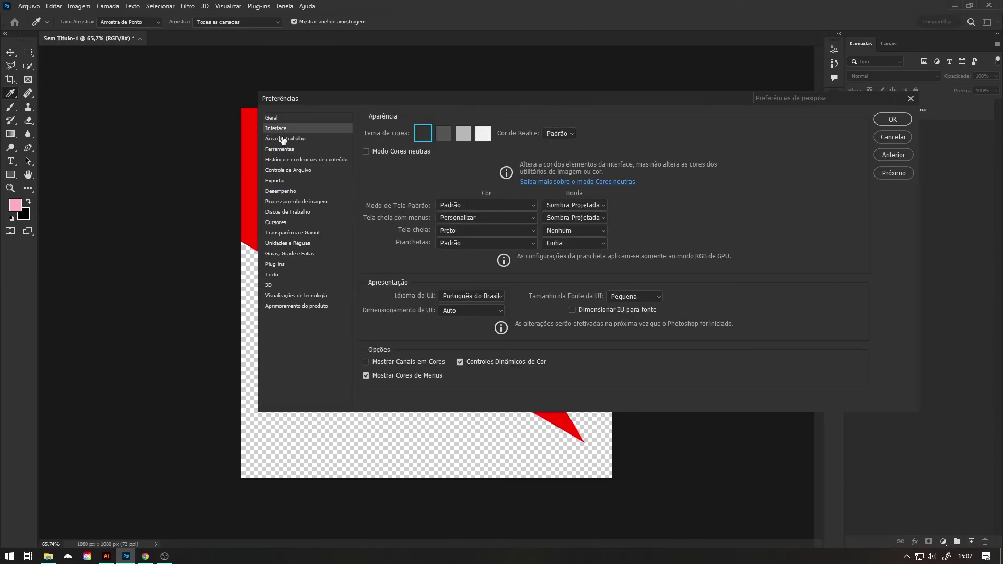
left_click(282, 139)
left_click(282, 160)
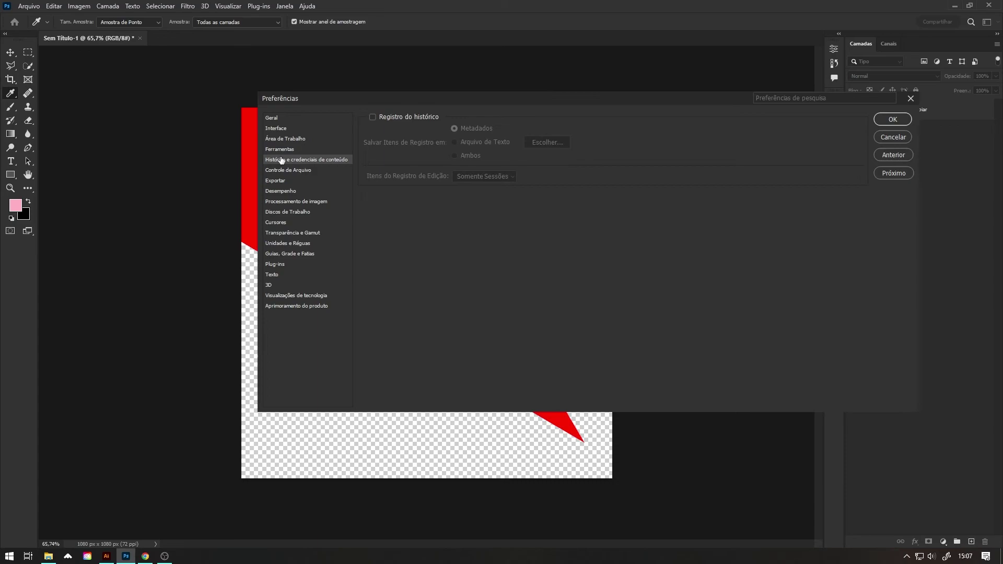
left_click(289, 192)
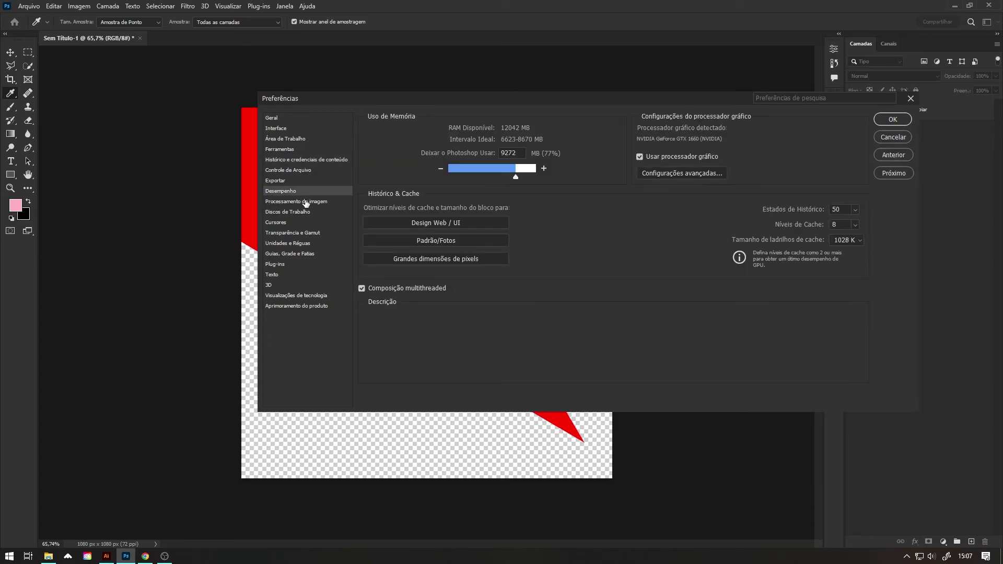
left_click(306, 202)
left_click(296, 213)
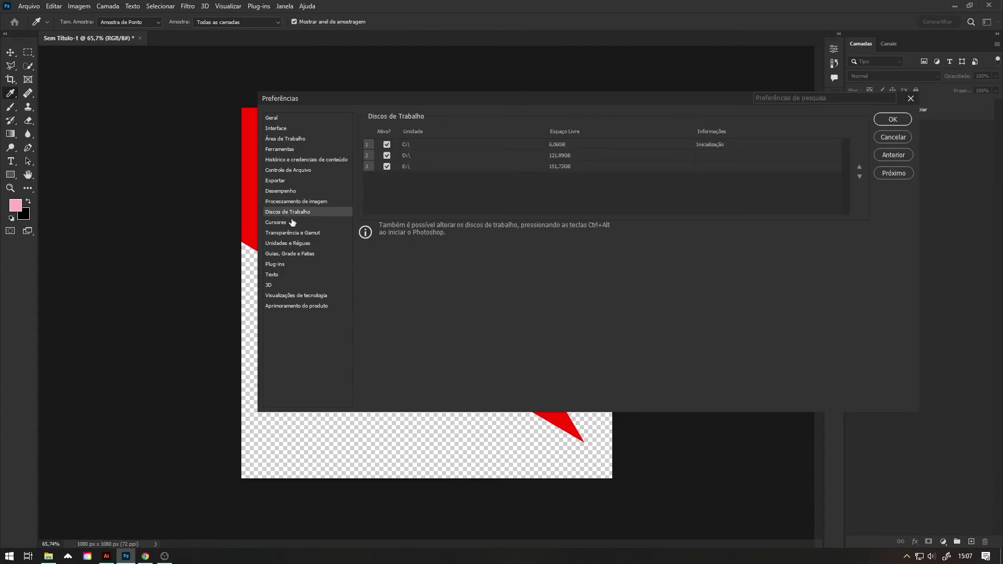
left_click(292, 222)
left_click(291, 233)
left_click(276, 118)
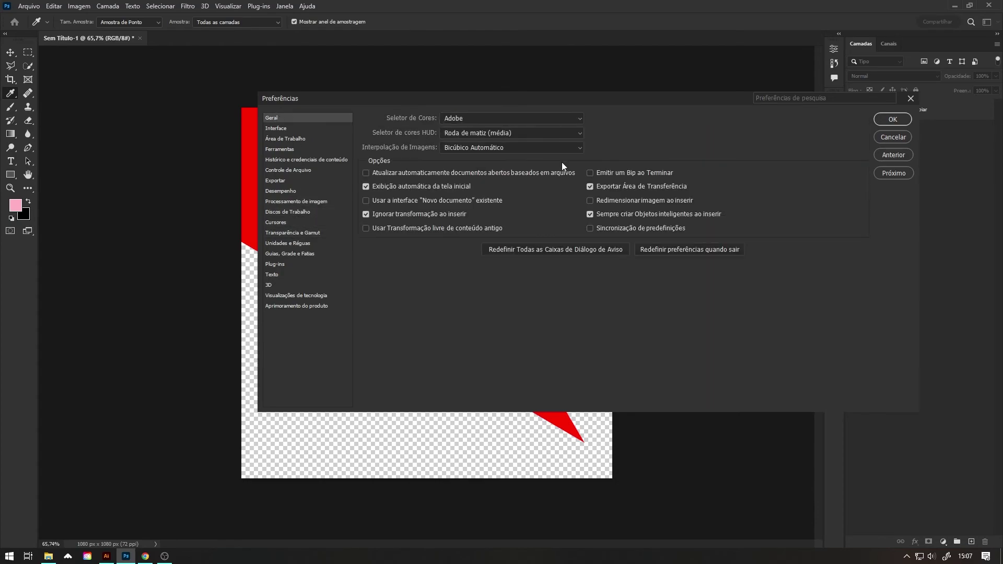
left_click(893, 119)
left_click(329, 145)
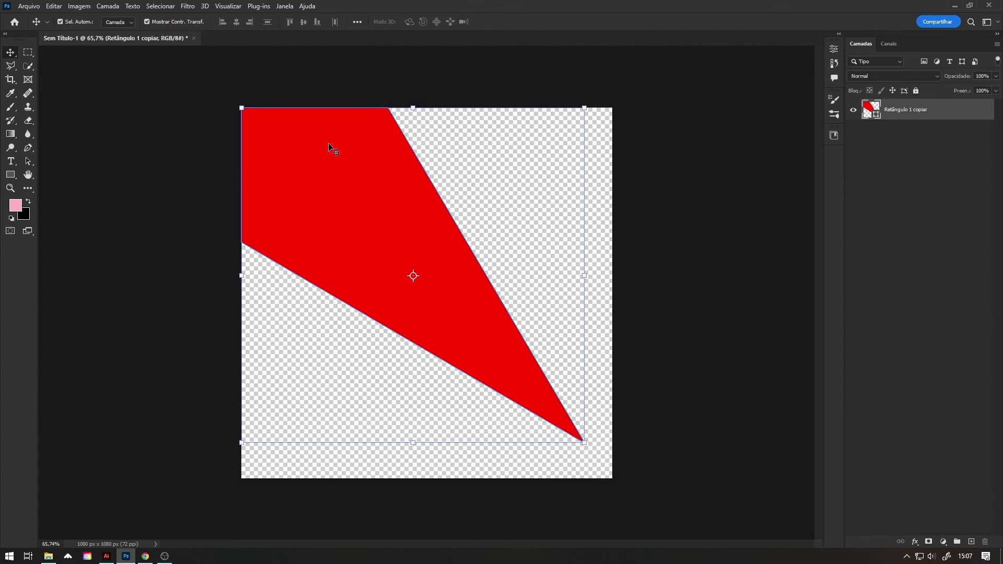